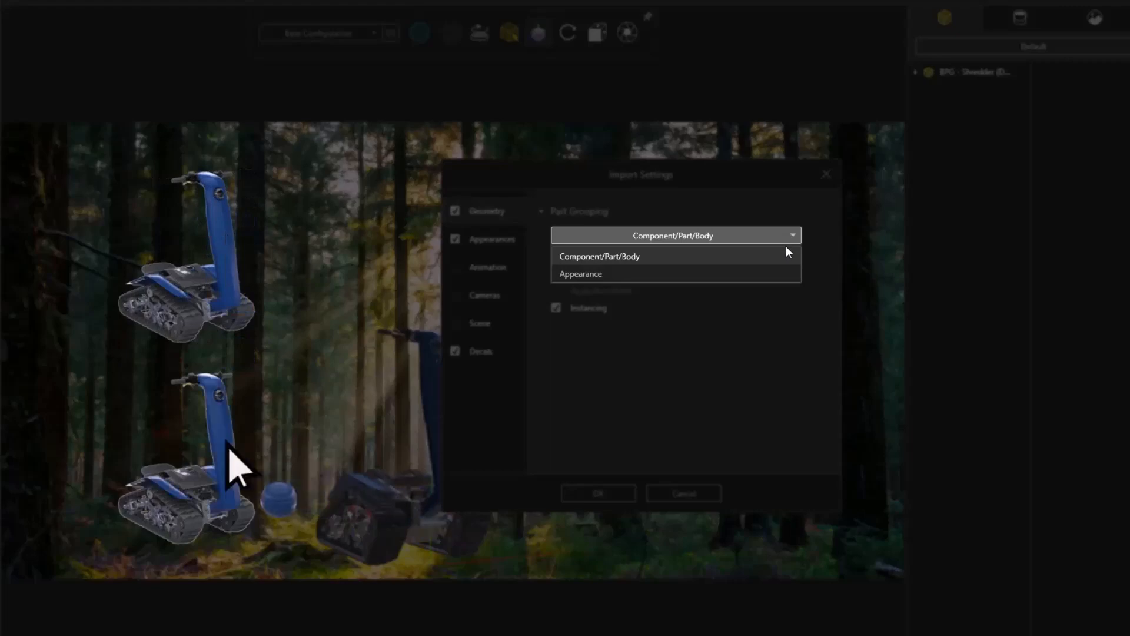
- Import the second Shredder with part grouping Component/Part/Body and move it to the right of and behind the blue Shredder
{"action": "left_click", "coordinate": [786, 256]}
{"action": "left_click", "coordinate": [623, 499]}
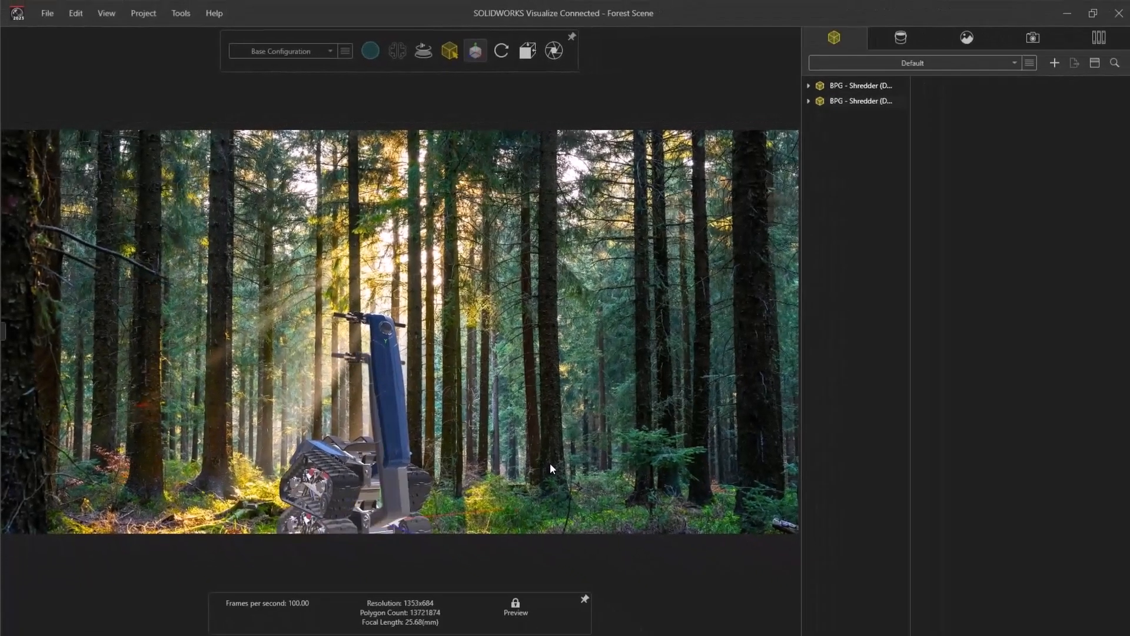
{"action": "left_click", "coordinate": [399, 489]}
{"action": "left_click_drag", "start_coordinate": [383, 454], "coordinate": [386, 393]}
{"action": "mouse_move", "coordinate": [436, 469]}
{"action": "left_mouse_down"}
{"action": "mouse_move", "coordinate": [533, 463]}
{"action": "mouse_move", "coordinate": [377, 470]}
{"action": "mouse_move", "coordinate": [453, 471]}
{"action": "left_mouse_up"}
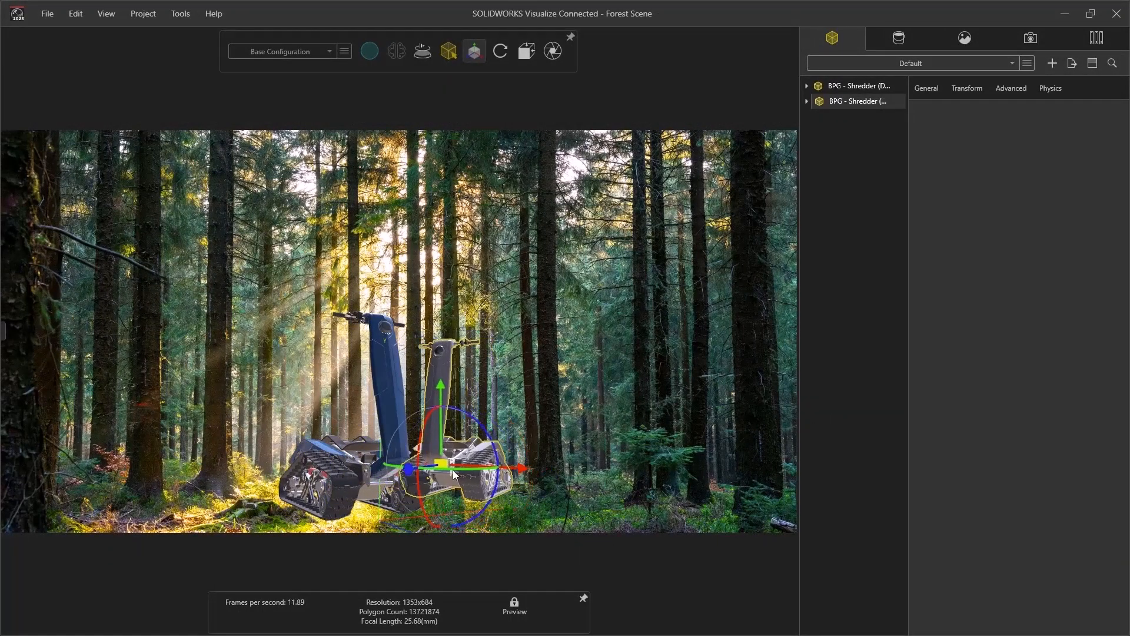
{"action": "left_click", "coordinate": [532, 486]}
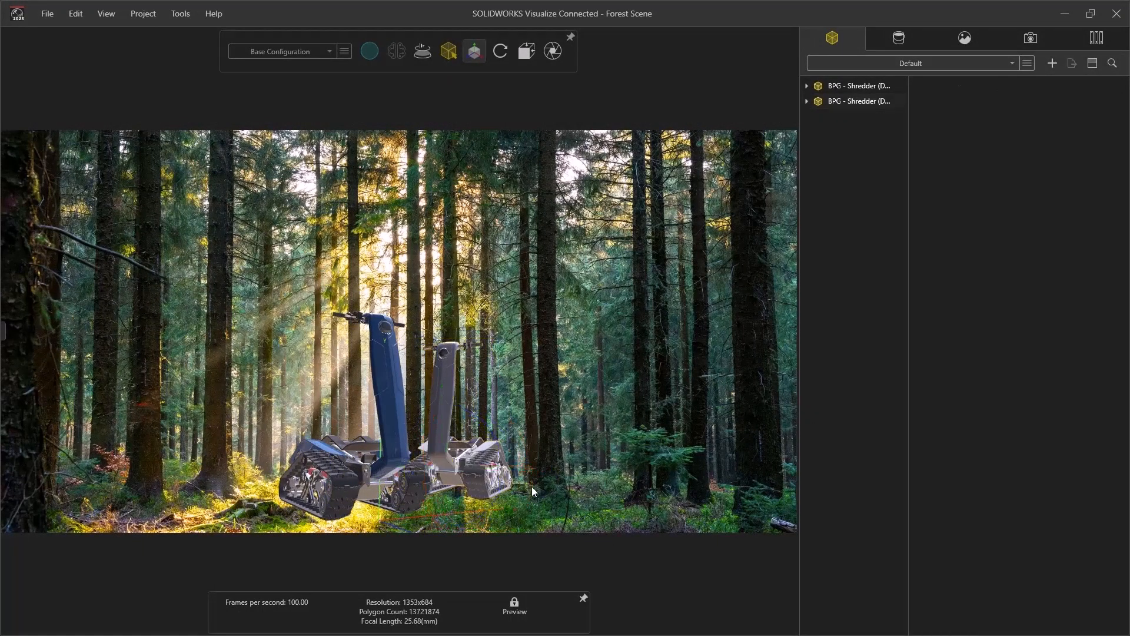
- Select the 10000259-1 handlebar group of the grey Shredder and fold it down onto the chassis
{"action": "left_click", "coordinate": [440, 417]}
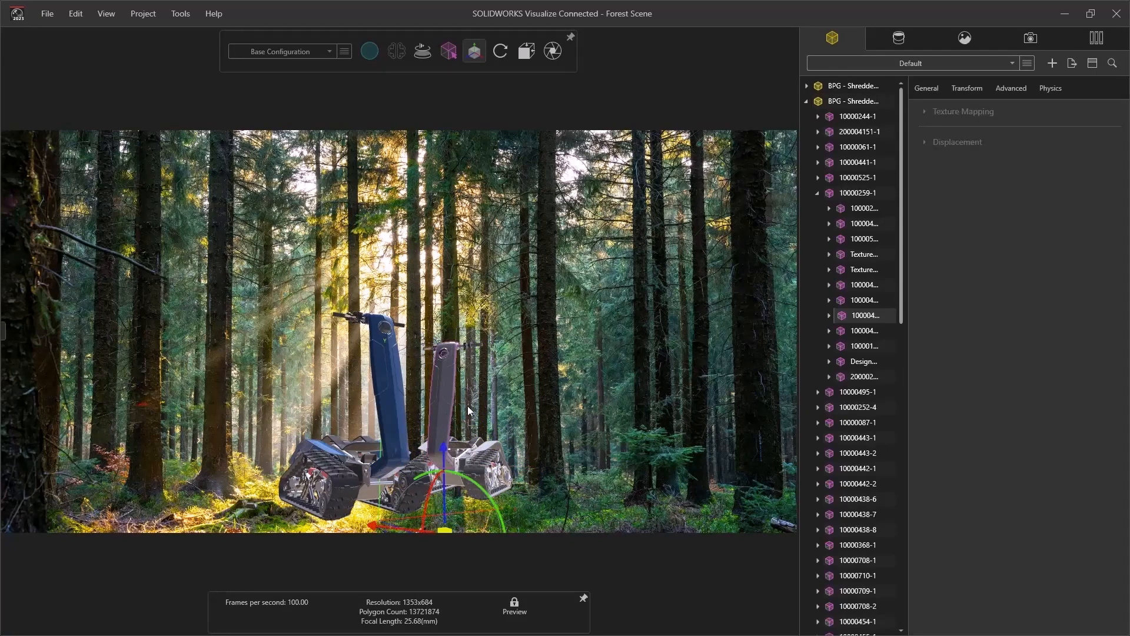
{"action": "mouse_move", "coordinate": [818, 104]}
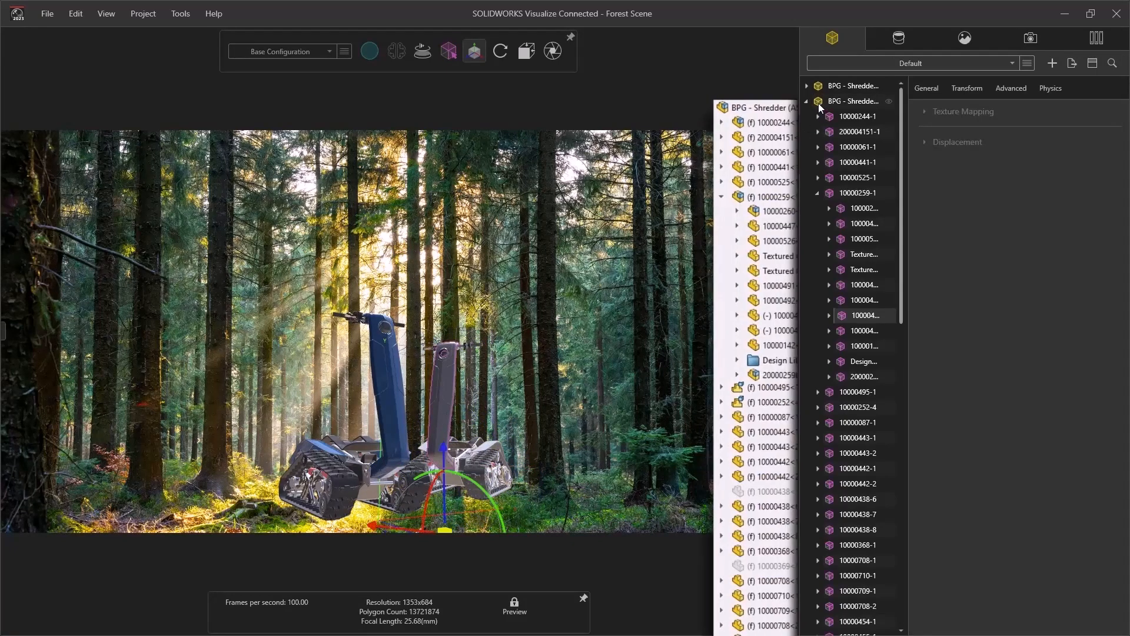
{"action": "left_click", "coordinate": [830, 195]}
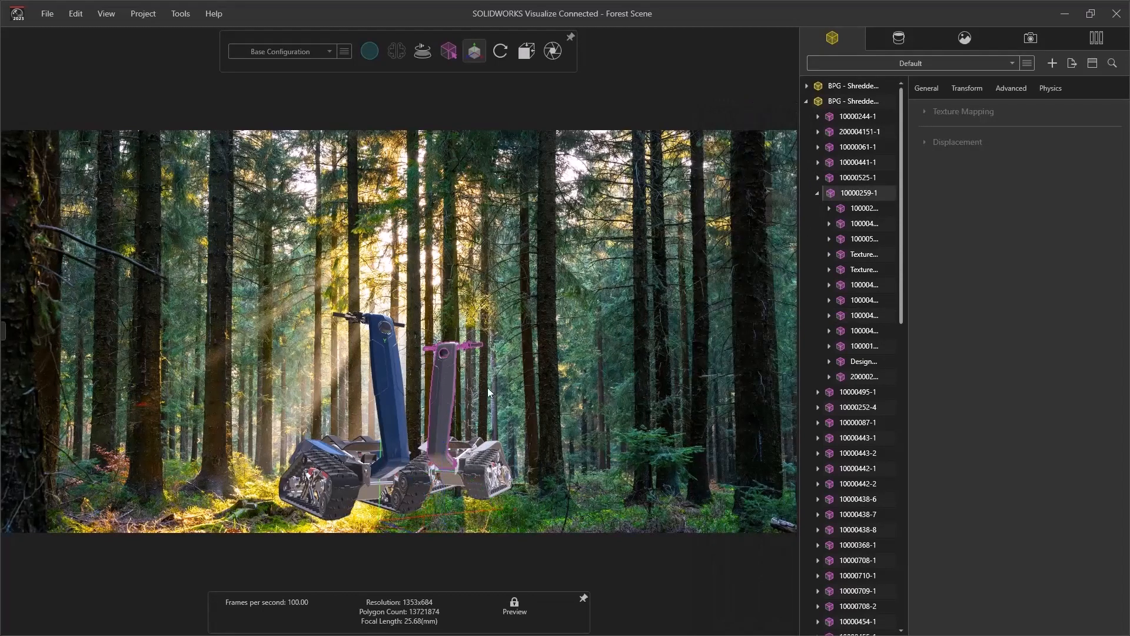
{"action": "left_click_drag", "start_coordinate": [435, 411], "coordinate": [533, 329]}
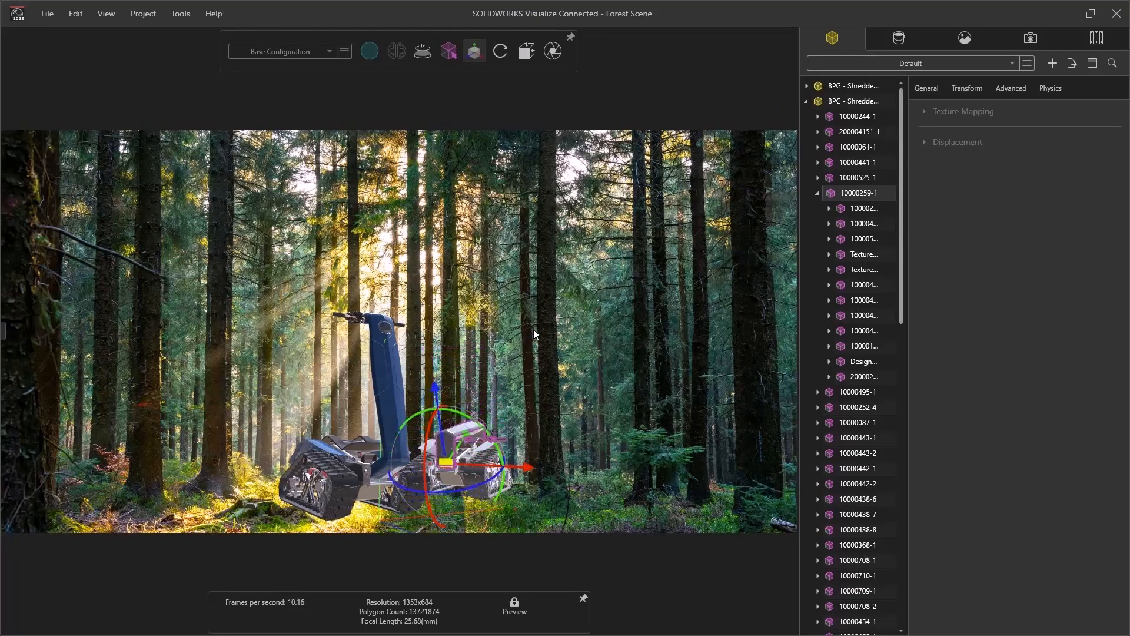
{"action": "left_click", "coordinate": [533, 329]}
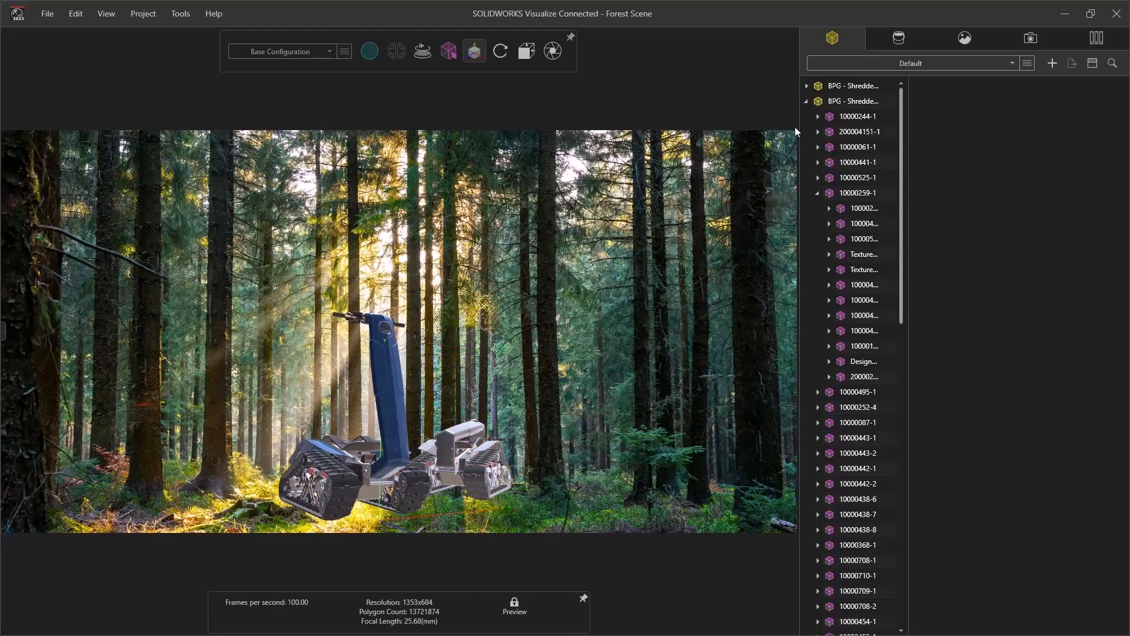
- Import the Forest Trail.gltf model into the forest scene
{"action": "left_click", "coordinate": [807, 101]}
{"action": "key", "text": "ctrl+i"}
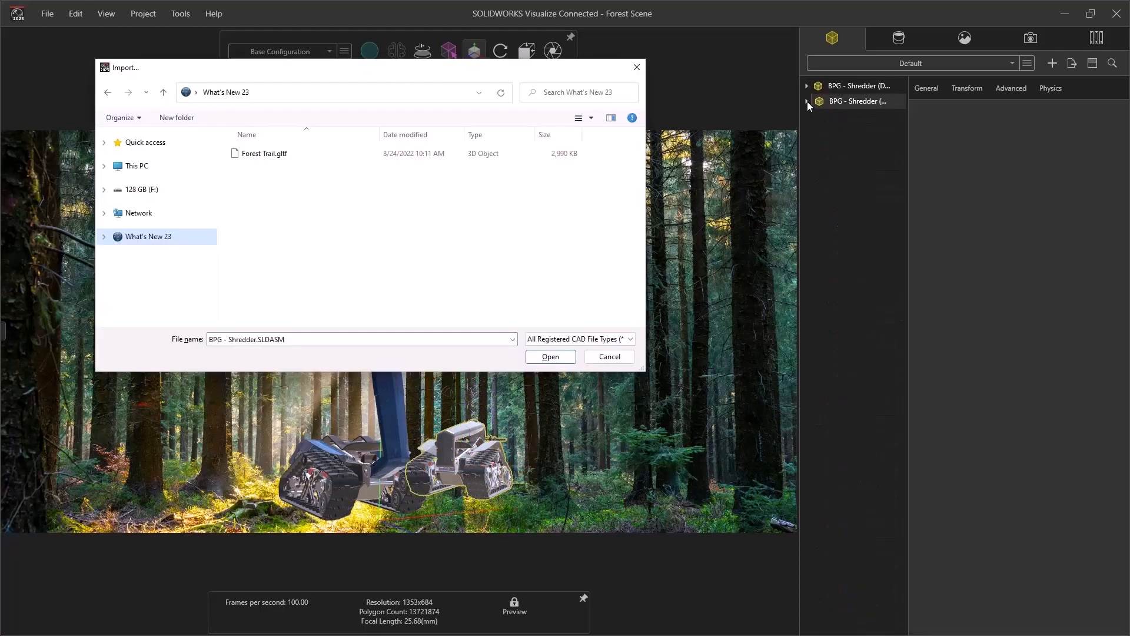
{"action": "double_click", "coordinate": [344, 161]}
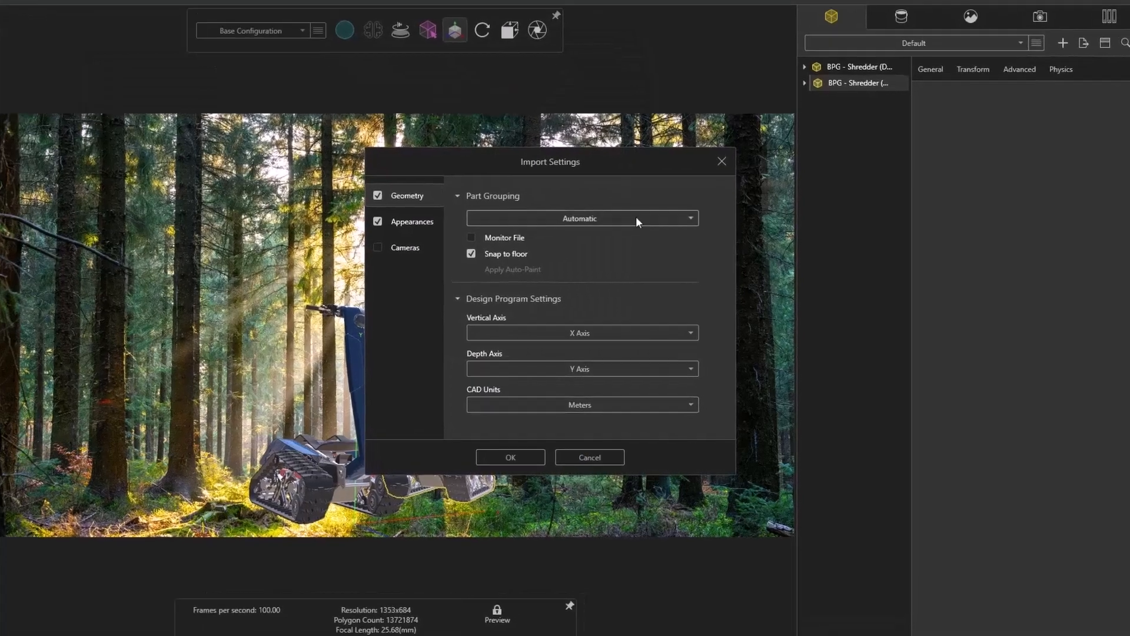
{"action": "left_click", "coordinate": [698, 231]}
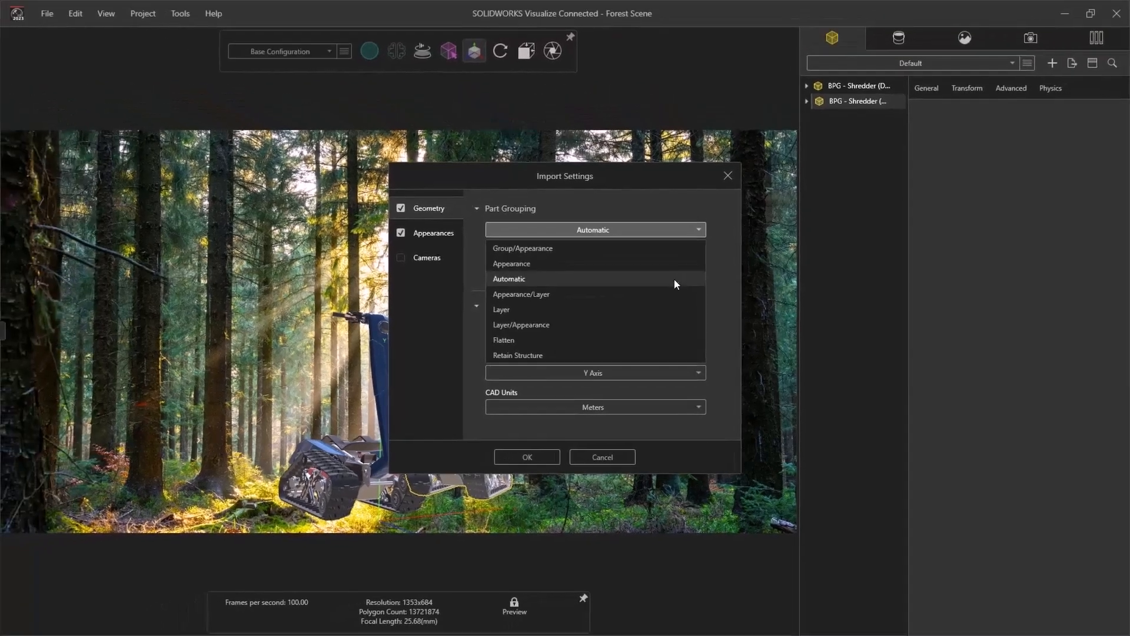
{"action": "left_click", "coordinate": [648, 256]}
{"action": "left_click", "coordinate": [556, 452]}
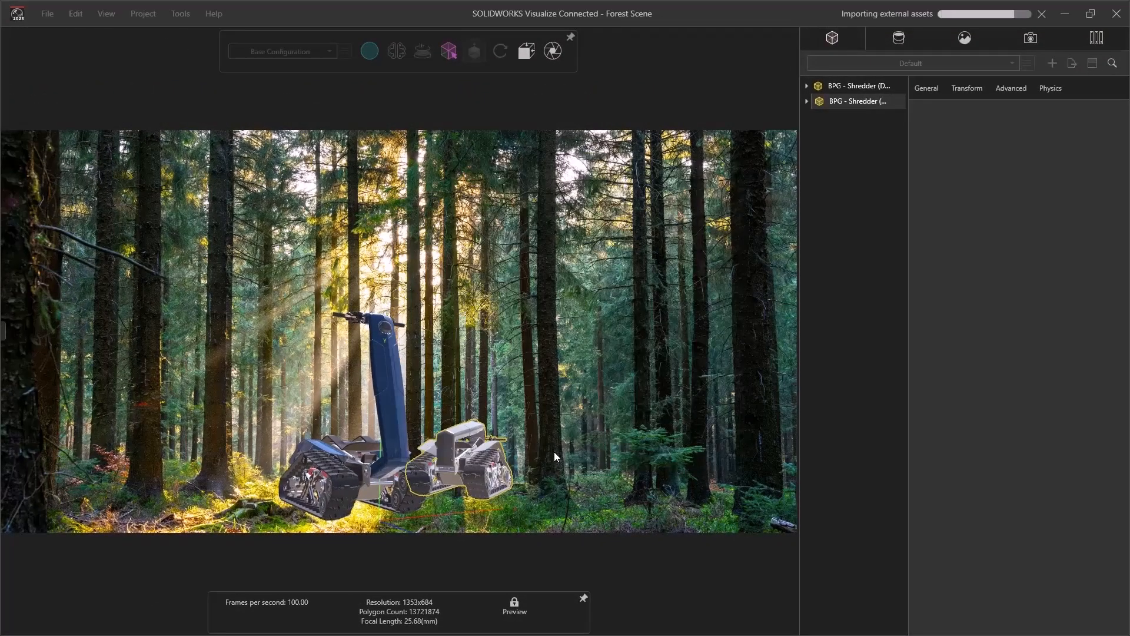
- Apply the 1 Forest Floor appearance to the imported trail surface and select the Forest Trail model
{"action": "left_click", "coordinate": [887, 44]}
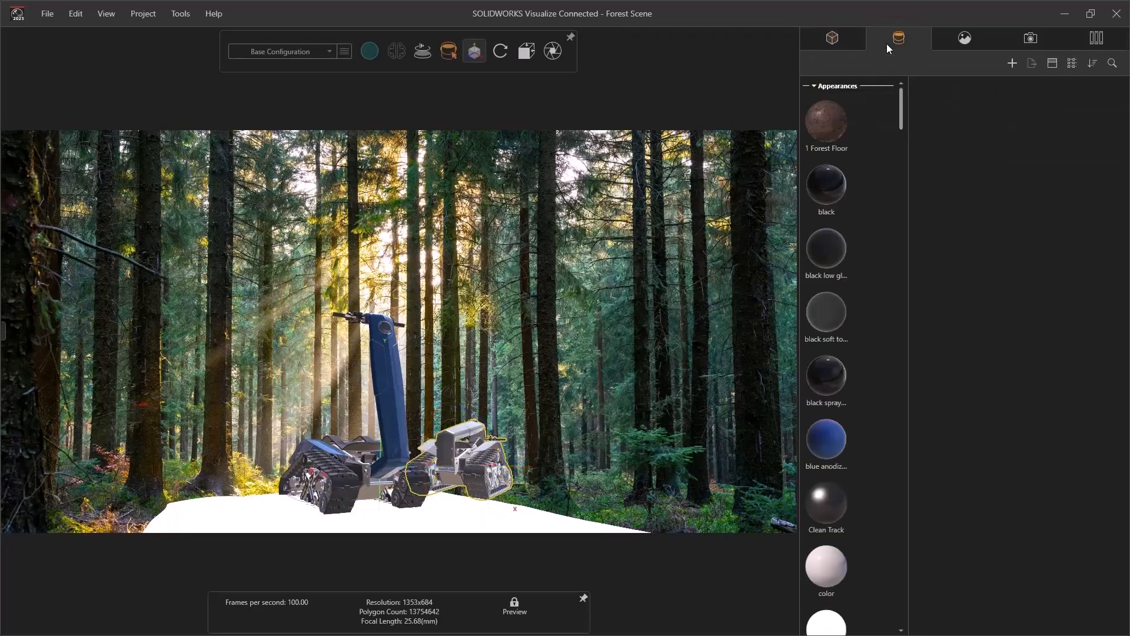
{"action": "left_click_drag", "start_coordinate": [831, 115], "coordinate": [479, 513]}
{"action": "left_click", "coordinate": [479, 513]}
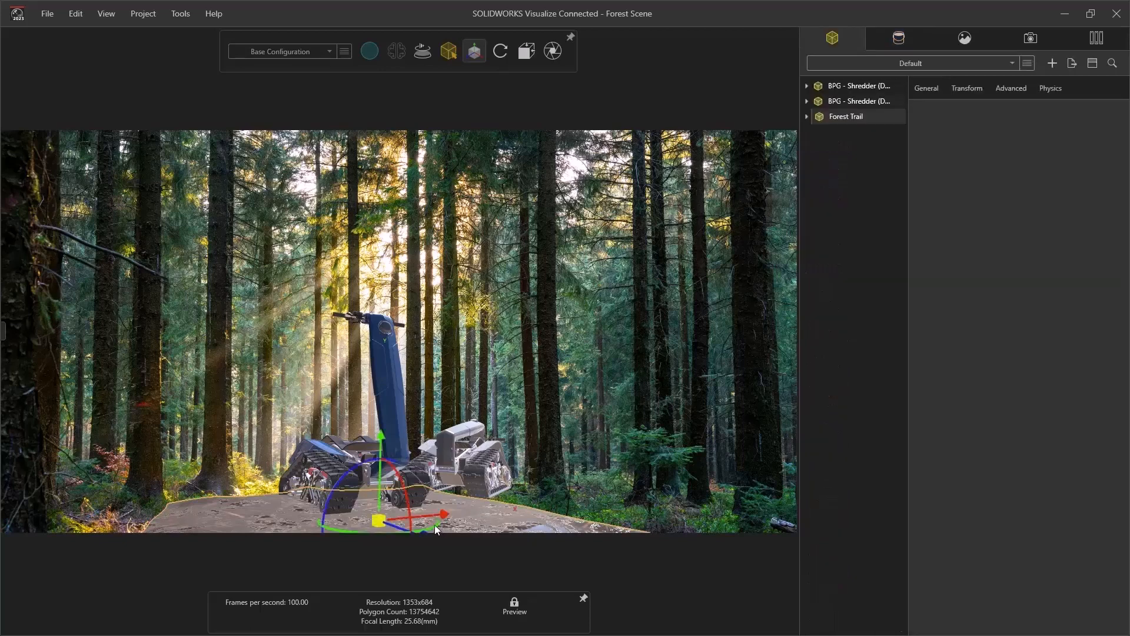
- Position the Forest Trail model beneath the two Shredders, hiding both Shredders while adjusting it and showing them again
{"action": "mouse_move", "coordinate": [435, 524]}
{"action": "left_mouse_down"}
{"action": "mouse_move", "coordinate": [389, 535]}
{"action": "mouse_move", "coordinate": [363, 507]}
{"action": "mouse_move", "coordinate": [439, 504]}
{"action": "left_mouse_up"}
{"action": "left_click", "coordinate": [362, 506]}
{"action": "left_click", "coordinate": [361, 507]}
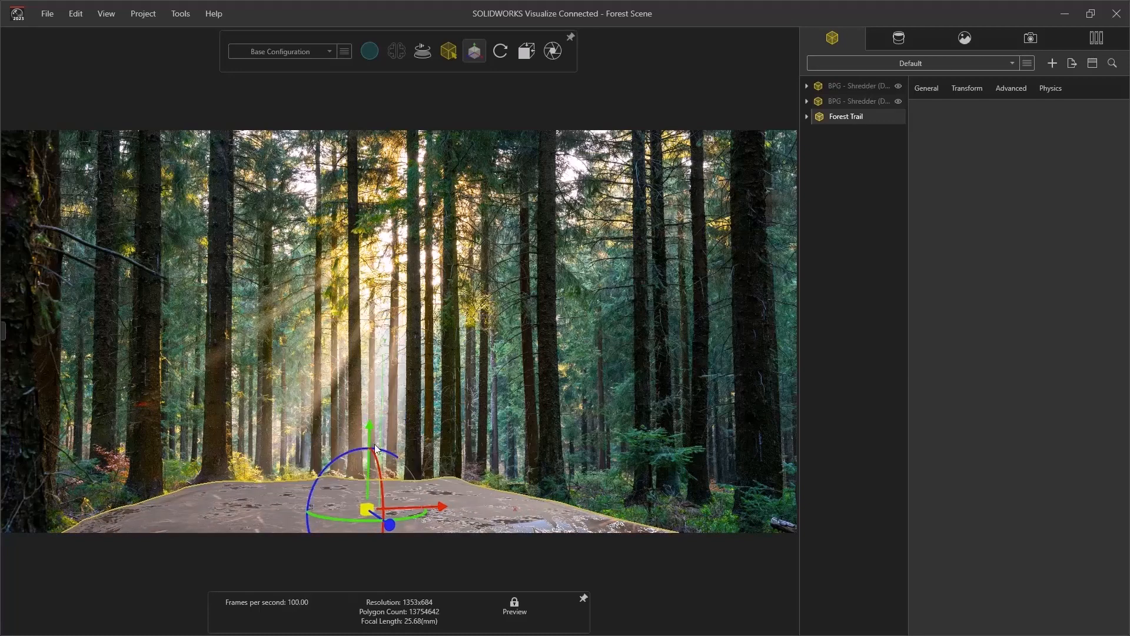
{"action": "left_click_drag", "start_coordinate": [375, 453], "coordinate": [376, 462]}
{"action": "key", "text": "ctrl+shift+h"}
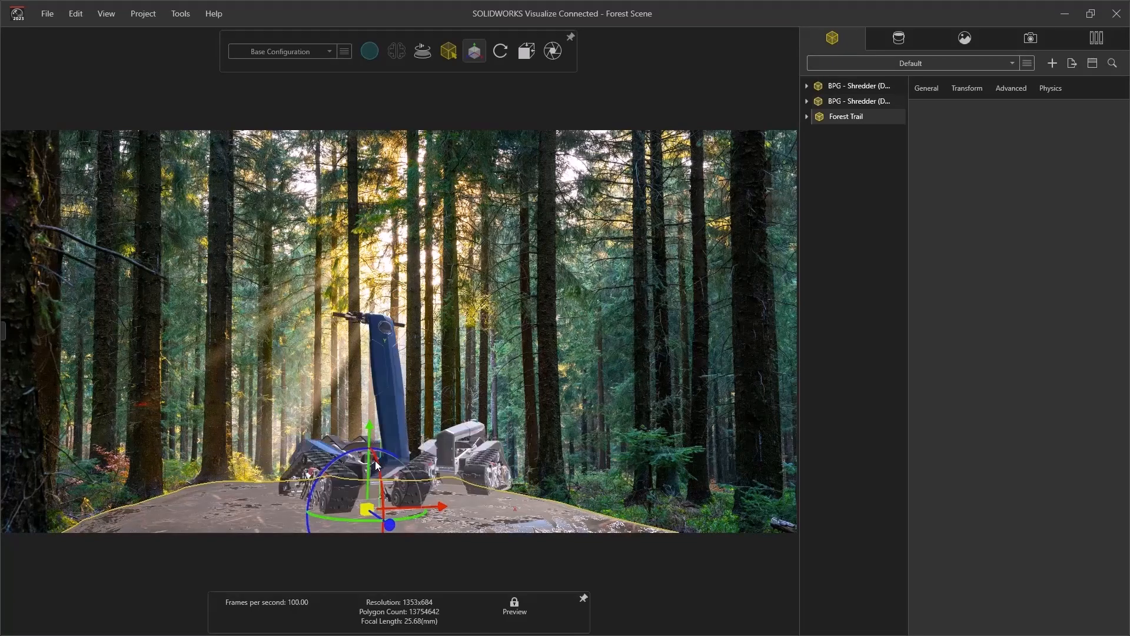
{"action": "left_click_drag", "start_coordinate": [437, 501], "coordinate": [460, 495]}
{"action": "left_click_drag", "start_coordinate": [400, 425], "coordinate": [401, 428]}
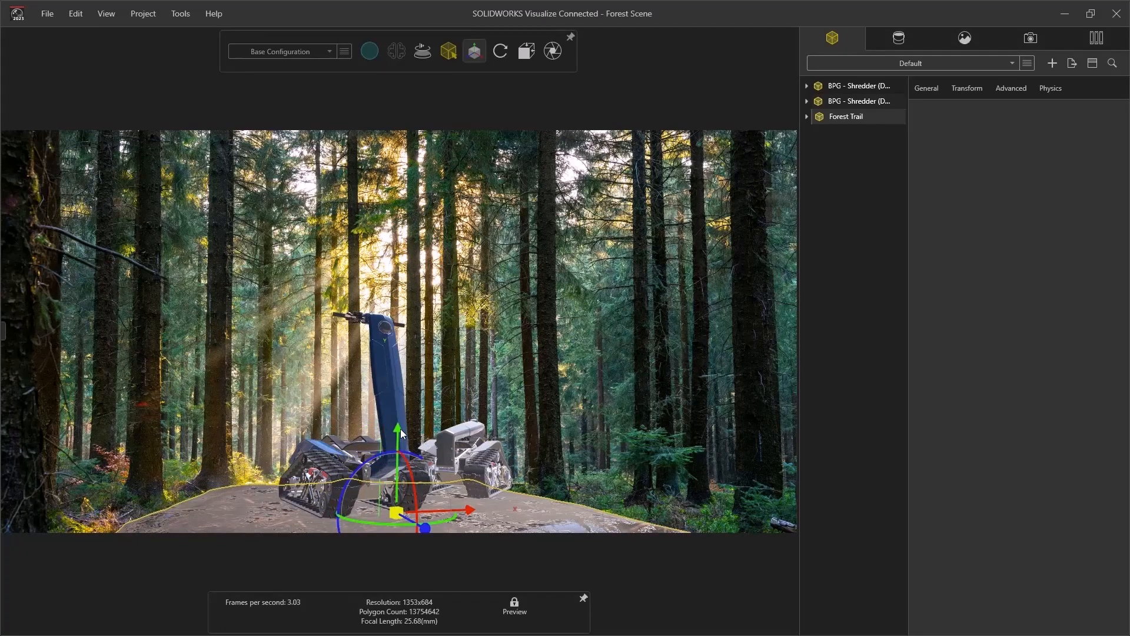
- Set the displacement density of the Forest Trail's assembly part to 150 and update the displacement
{"action": "key", "text": "space"}
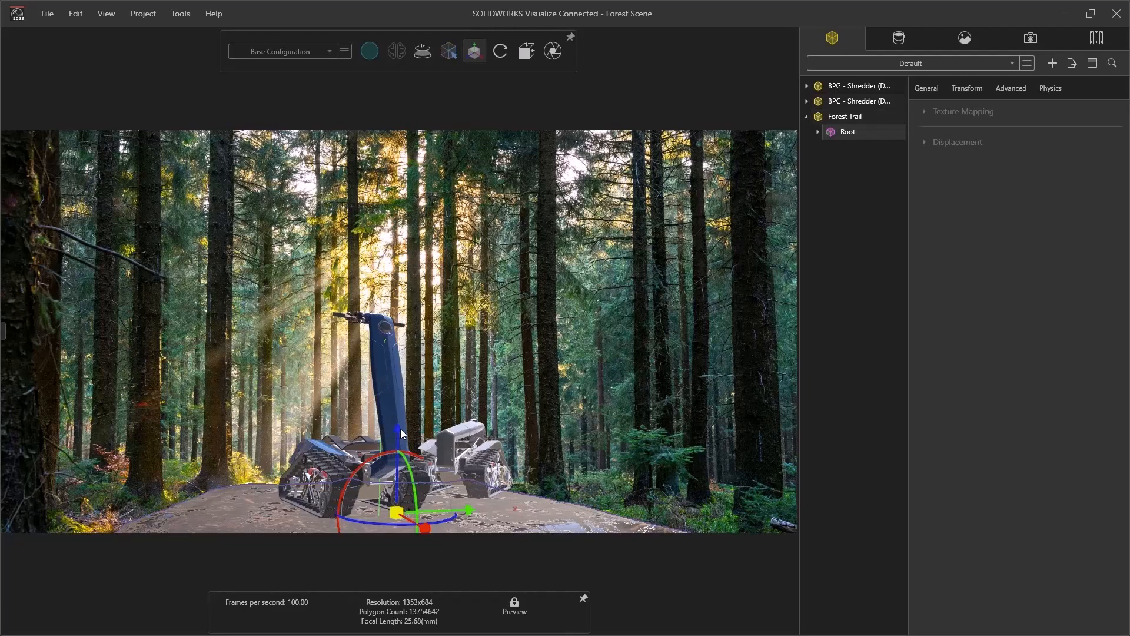
{"action": "key", "text": "space"}
{"action": "left_click", "coordinate": [509, 500]}
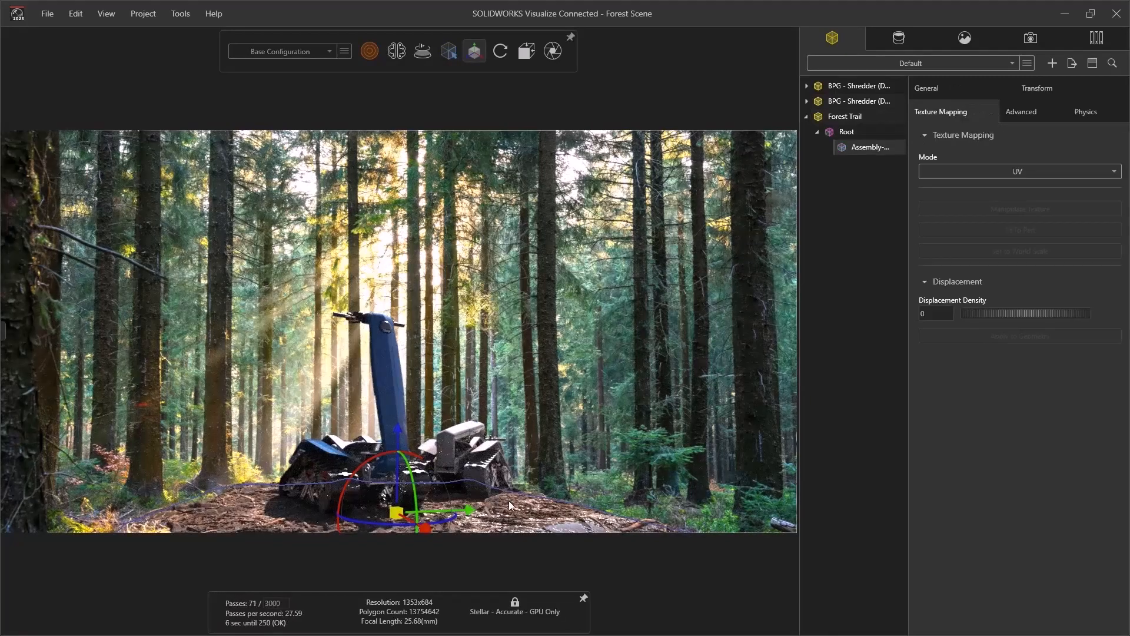
{"action": "left_click", "coordinate": [933, 313]}
{"action": "type", "text": "150"}
{"action": "left_click", "coordinate": [928, 333]}
{"action": "left_click", "coordinate": [701, 425]}
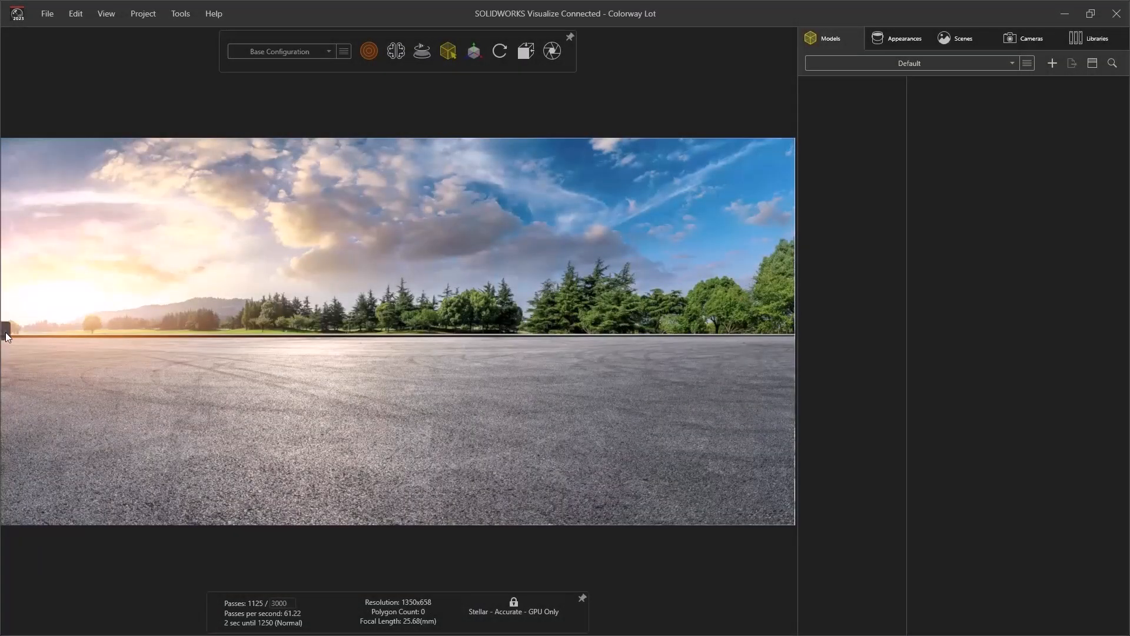
- Import BPG - Shredder from the 3DEXPERIENCE search results into the Colorway Lot scene with part grouping Appearance
{"action": "left_click", "coordinate": [6, 333]}
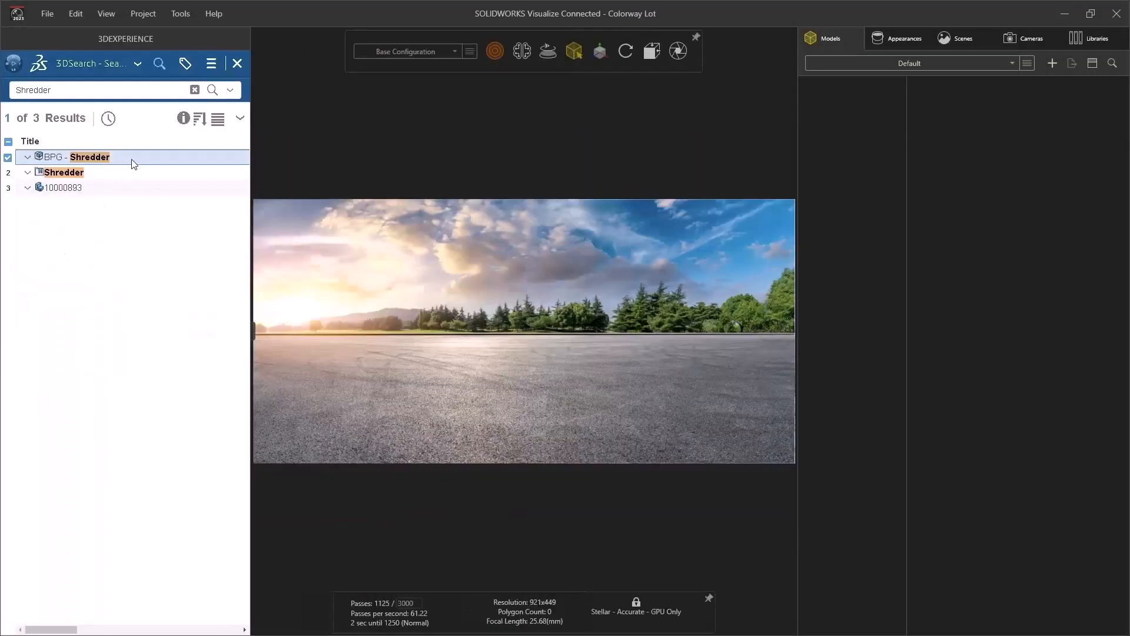
{"action": "left_click", "coordinate": [260, 330]}
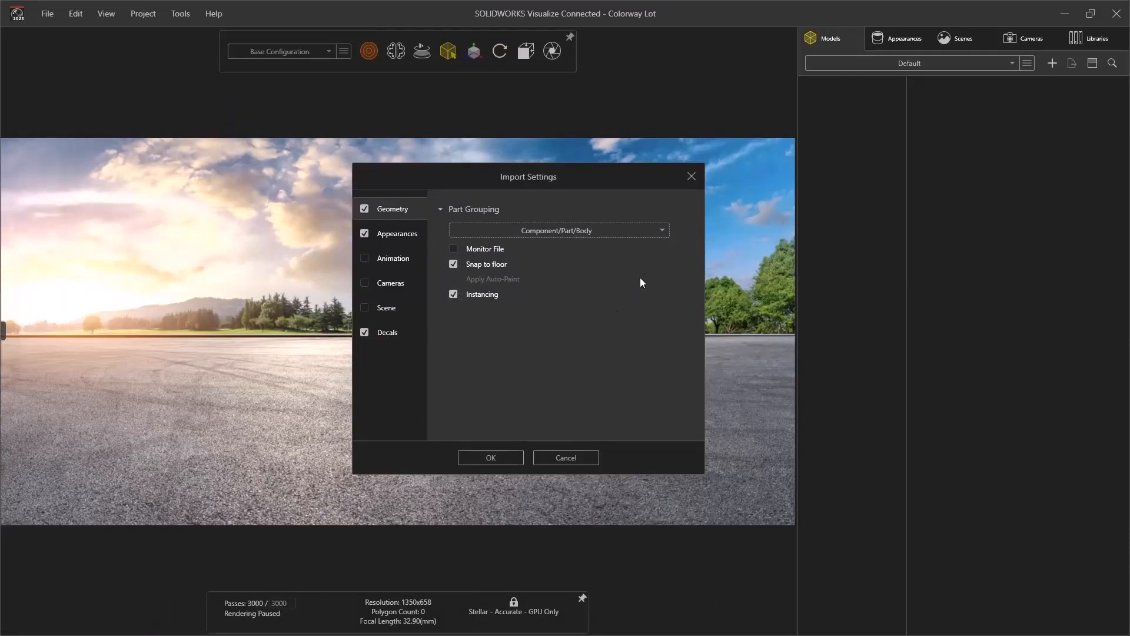
{"action": "left_click", "coordinate": [658, 231]}
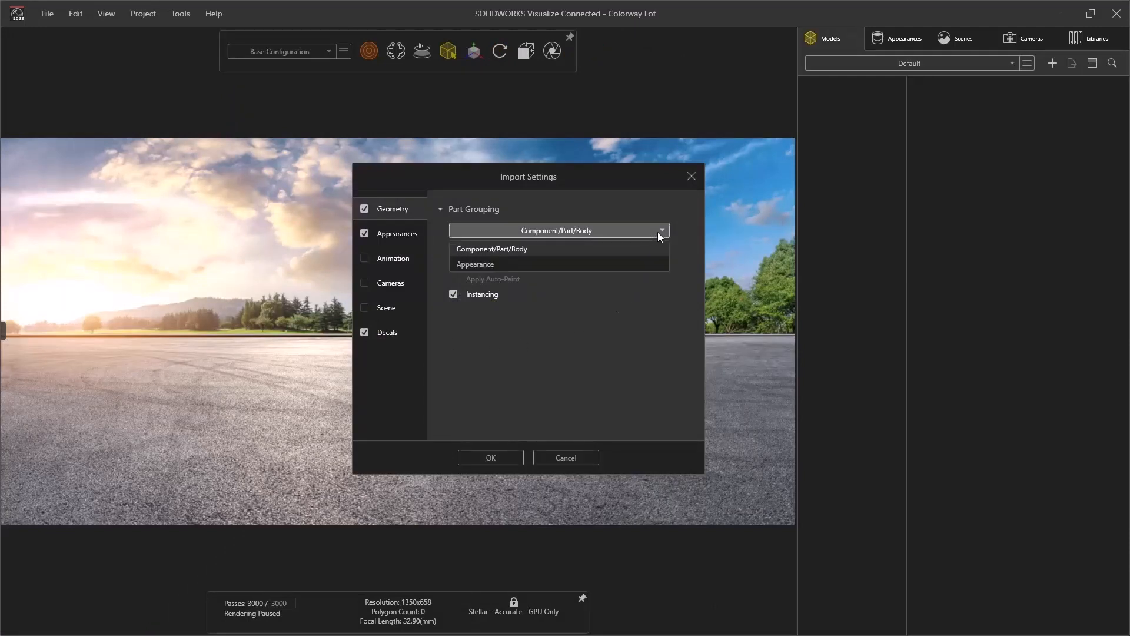
{"action": "left_click", "coordinate": [644, 263]}
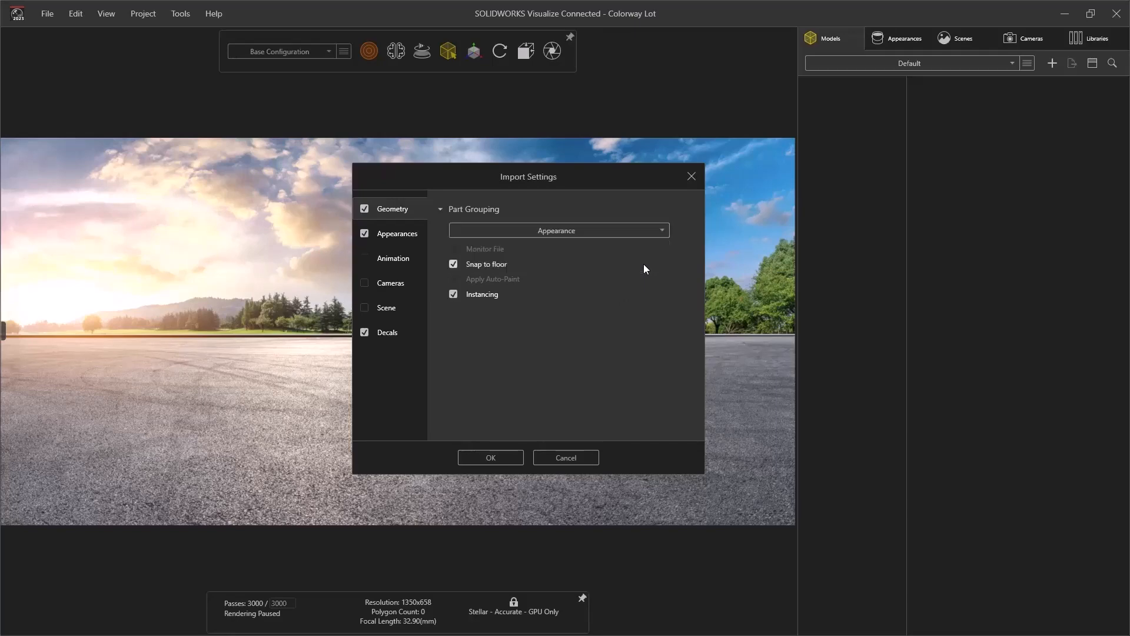
{"action": "left_click", "coordinate": [511, 454]}
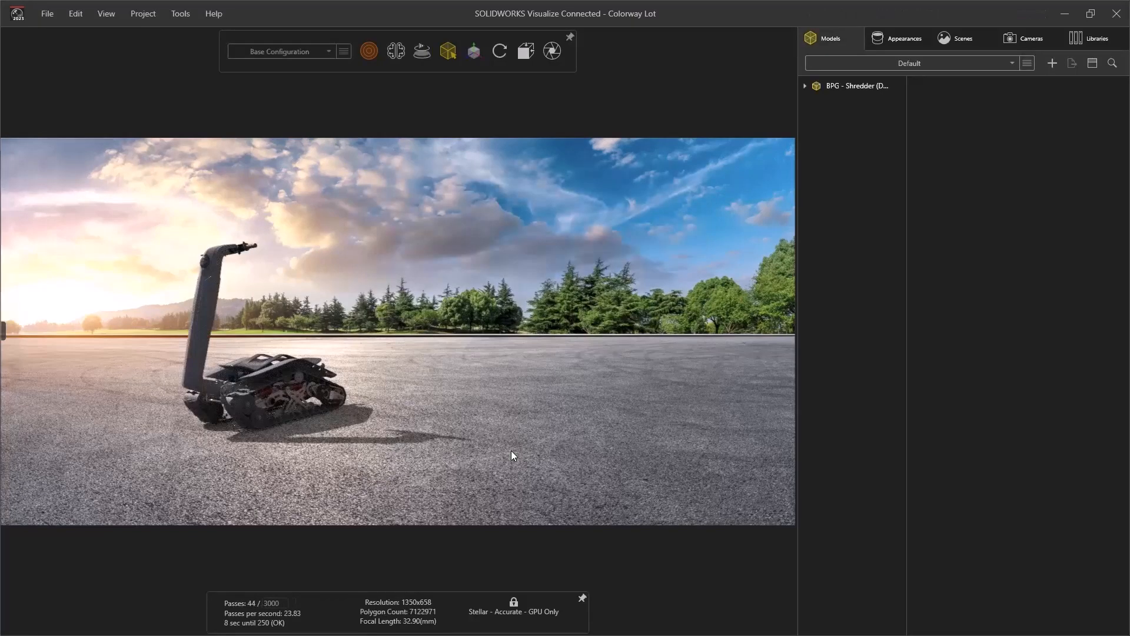
- Create a grid pattern of five Shredders along X with an X distance of 1.2 and a Y rotation of -16.3
{"action": "left_click", "coordinate": [817, 90]}
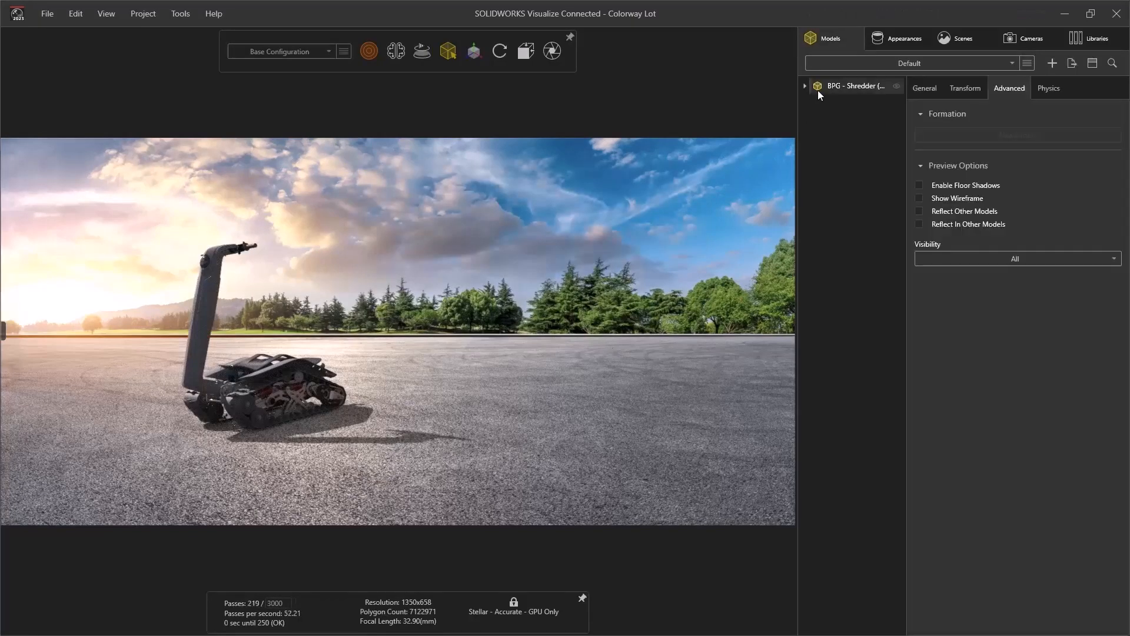
{"action": "left_click", "coordinate": [921, 135]}
{"action": "double_click", "coordinate": [929, 432]}
{"action": "type", "text": "1.2"}
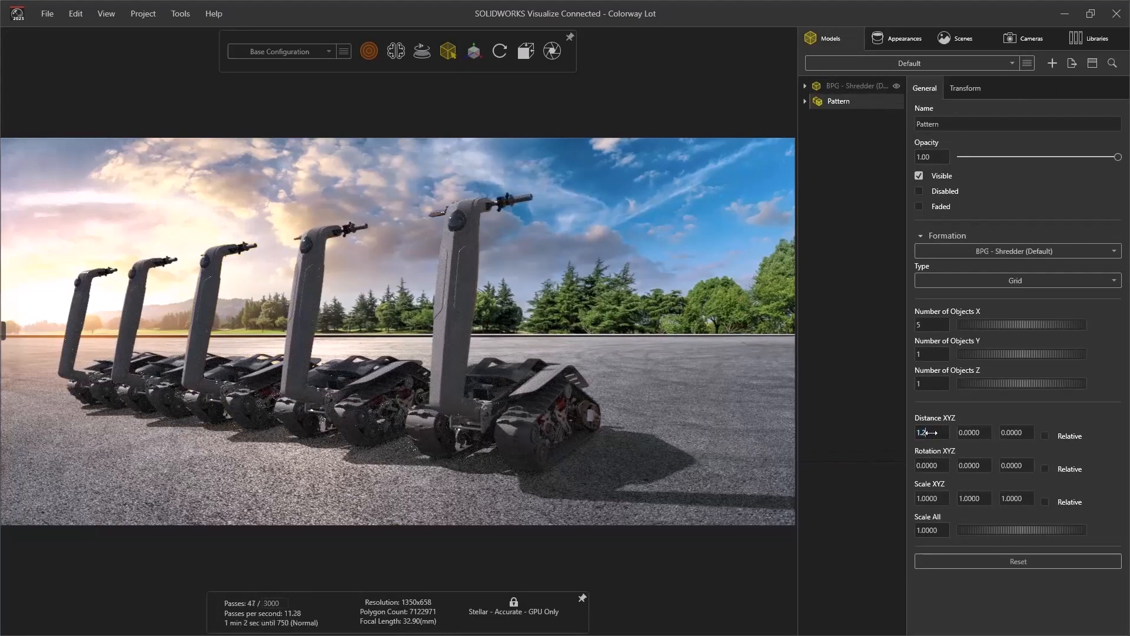
{"action": "key", "text": "Tab"}
{"action": "left_click_drag", "start_coordinate": [971, 466], "coordinate": [875, 470]}
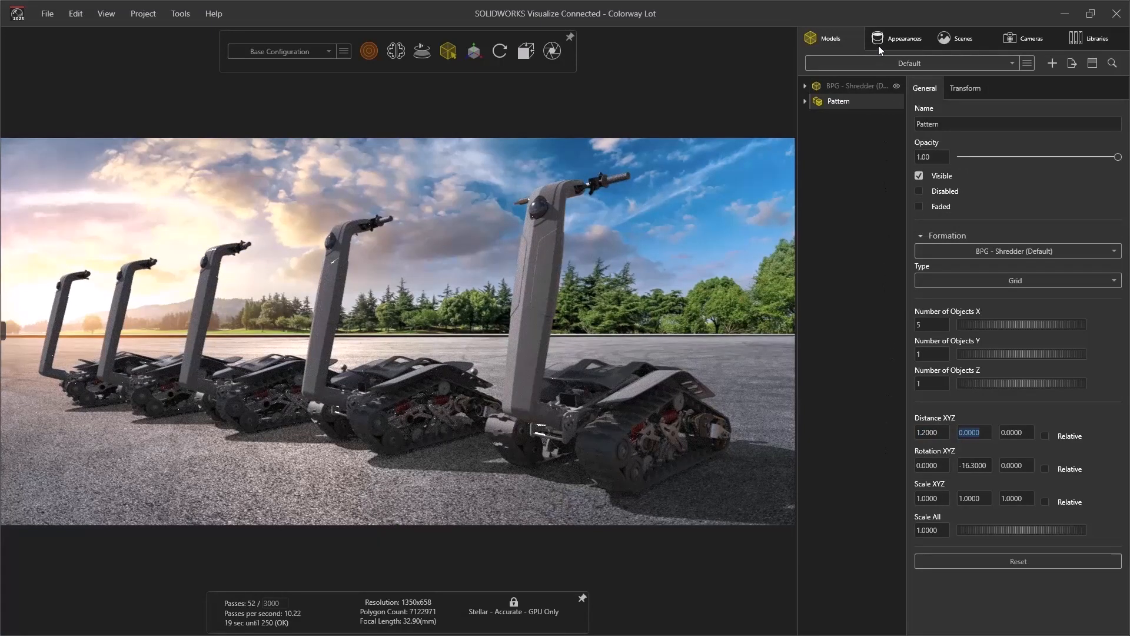
- Open the color swatches for the 1 - 3DS BLUE appearance and choose the Bright Colors palette
{"action": "left_click", "coordinate": [894, 39]}
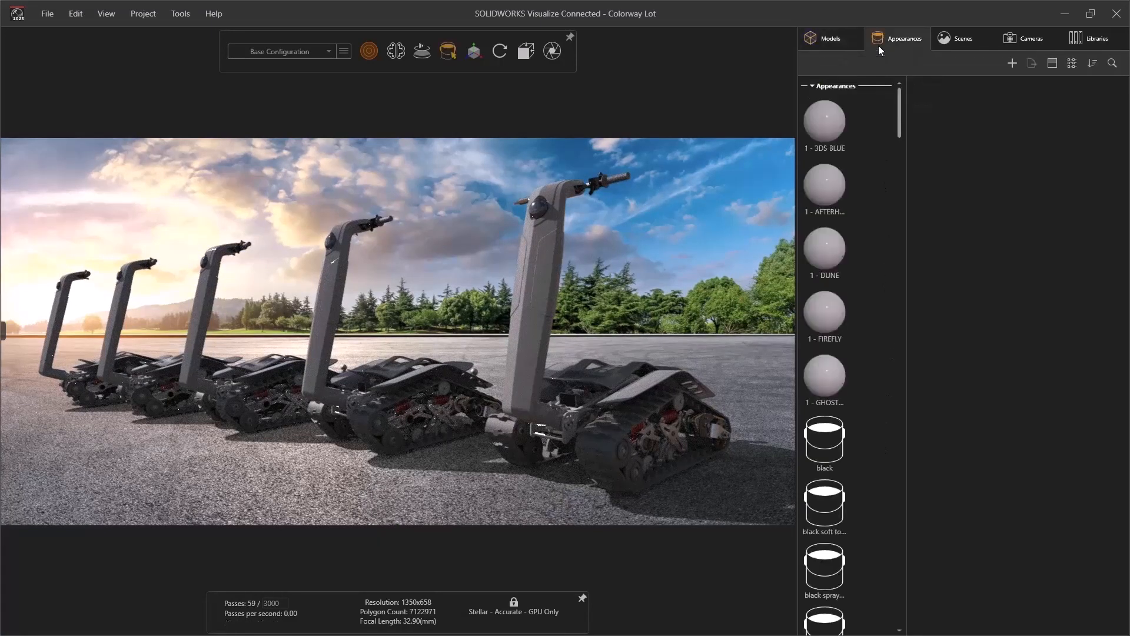
{"action": "left_click", "coordinate": [826, 125]}
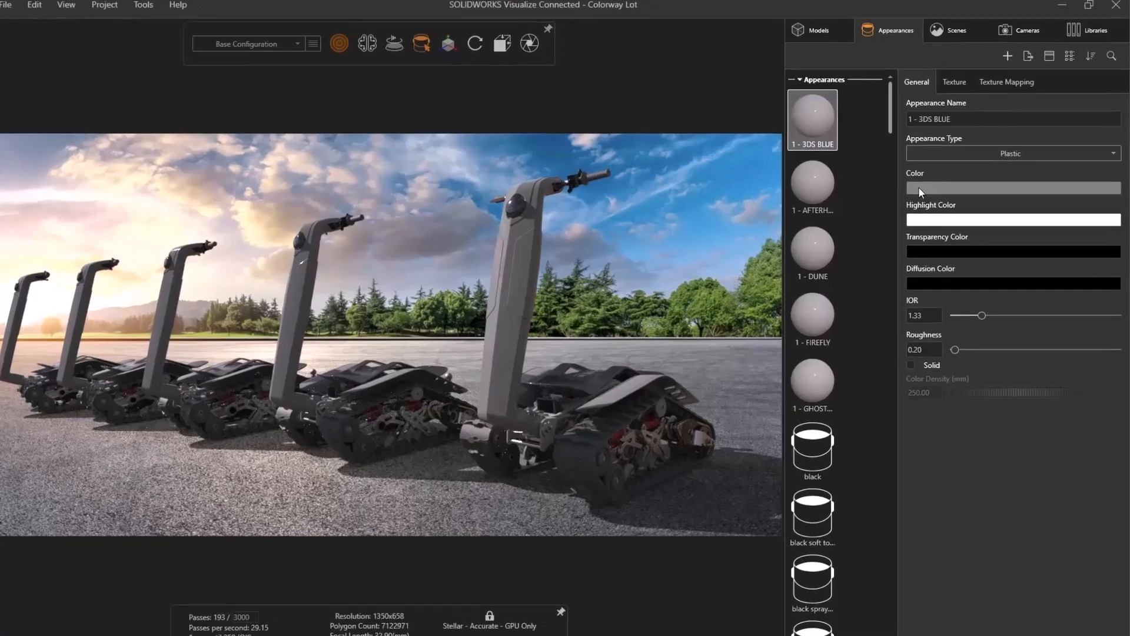
{"action": "left_click", "coordinate": [926, 190]}
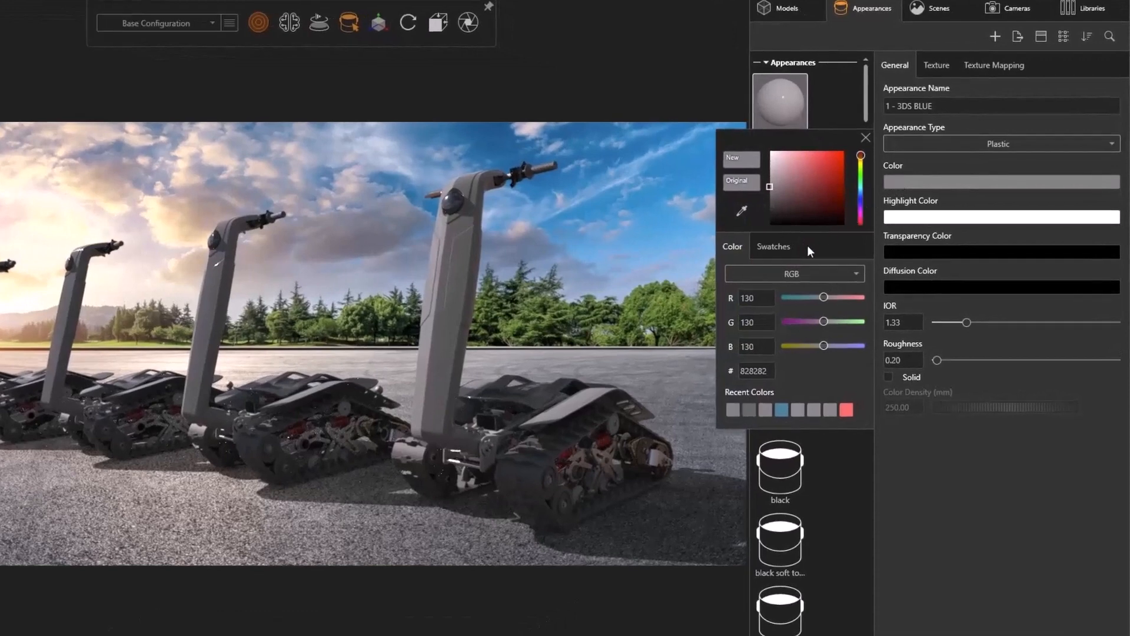
{"action": "left_click", "coordinate": [783, 252]}
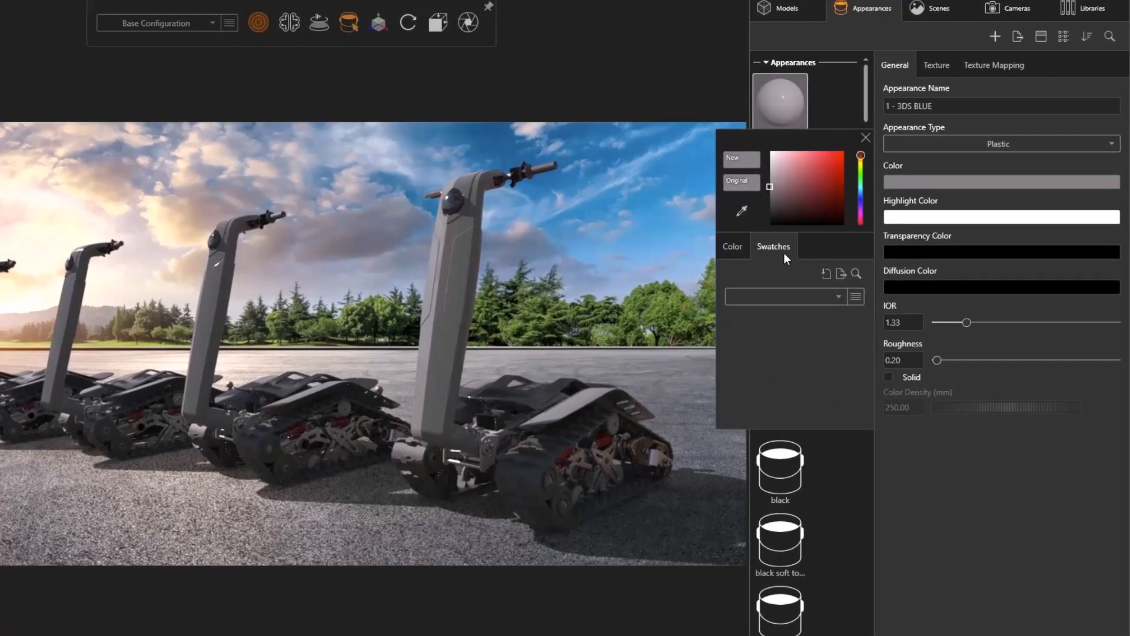
{"action": "left_click", "coordinate": [834, 295]}
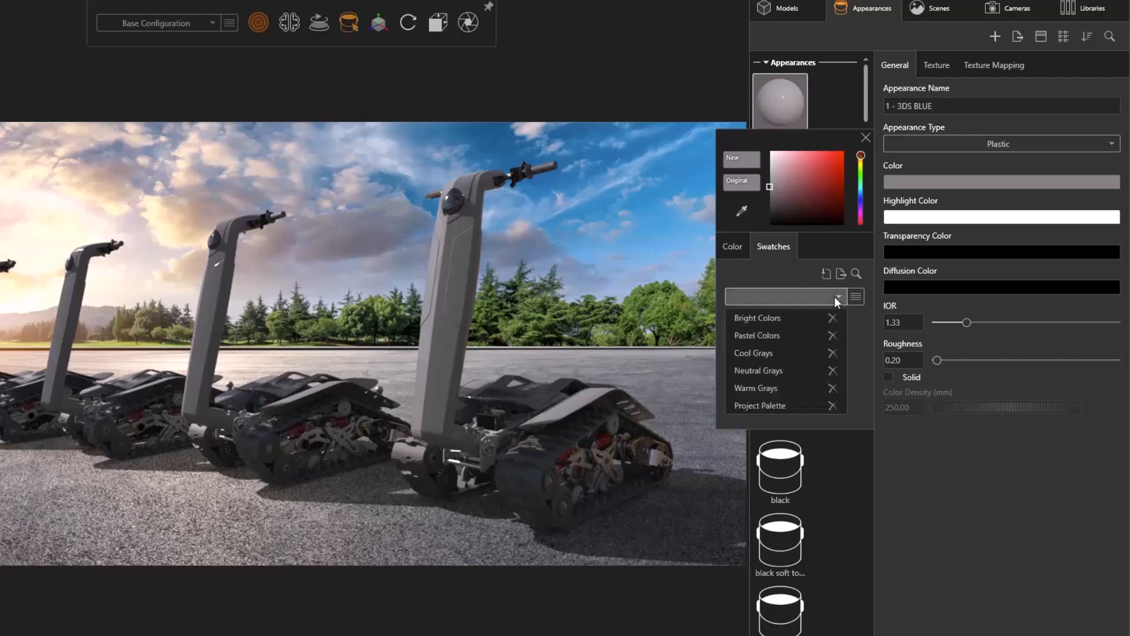
{"action": "left_click", "coordinate": [796, 317]}
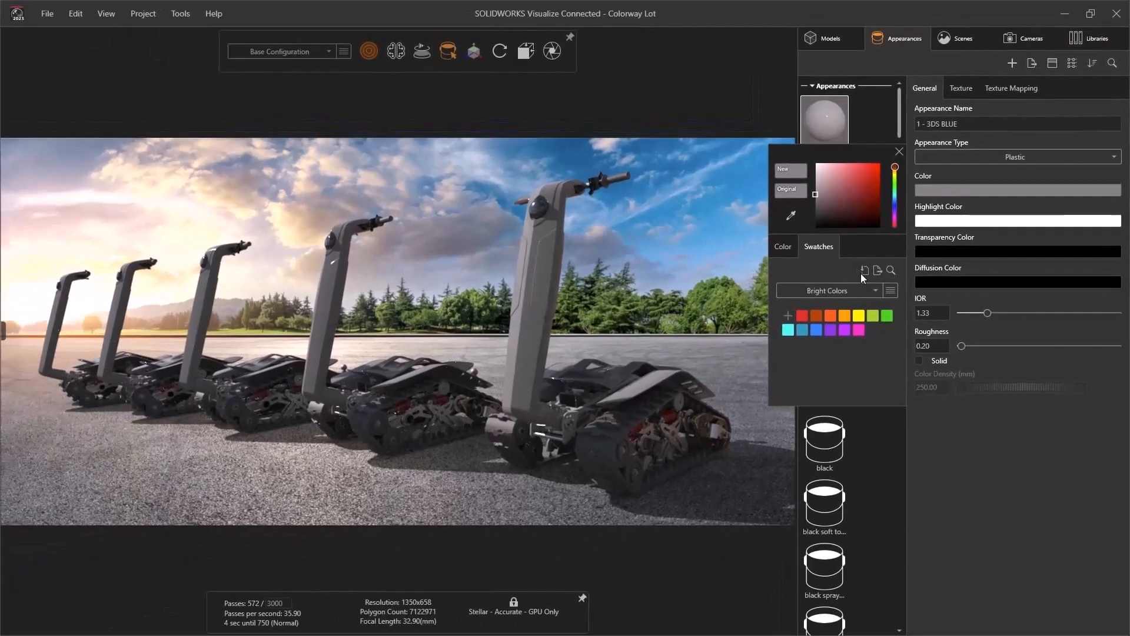
- Import the swatch palette Shredder New Colors.aco and reopen the color picker for the 1 - 3DS BLUE appearance beside the appearance list
{"action": "left_click", "coordinate": [864, 271]}
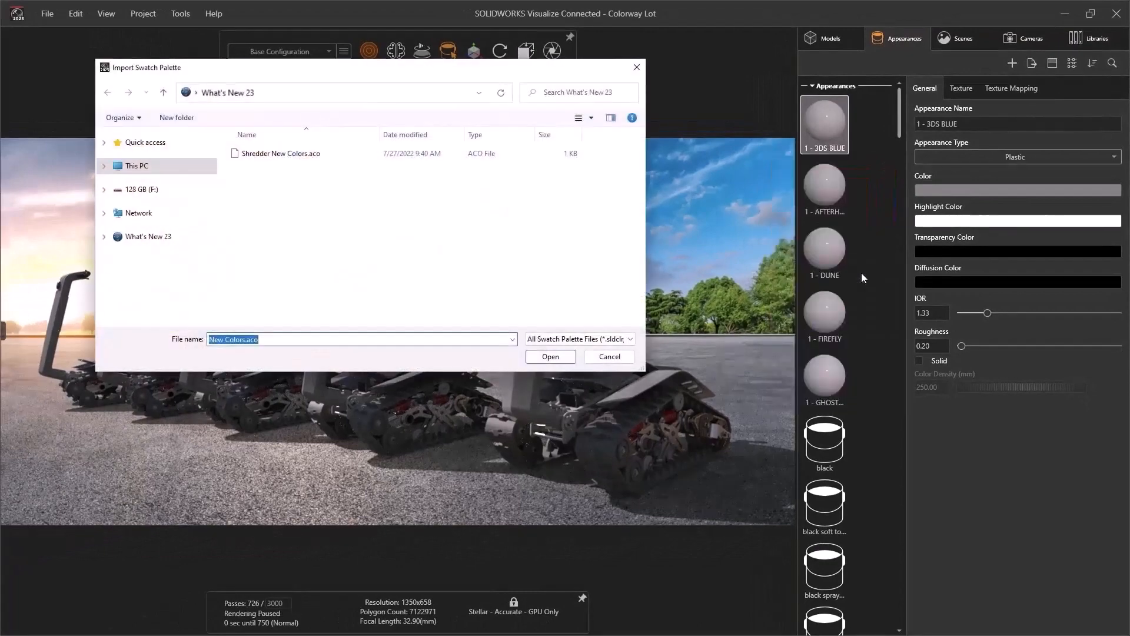
{"action": "double_click", "coordinate": [281, 154]}
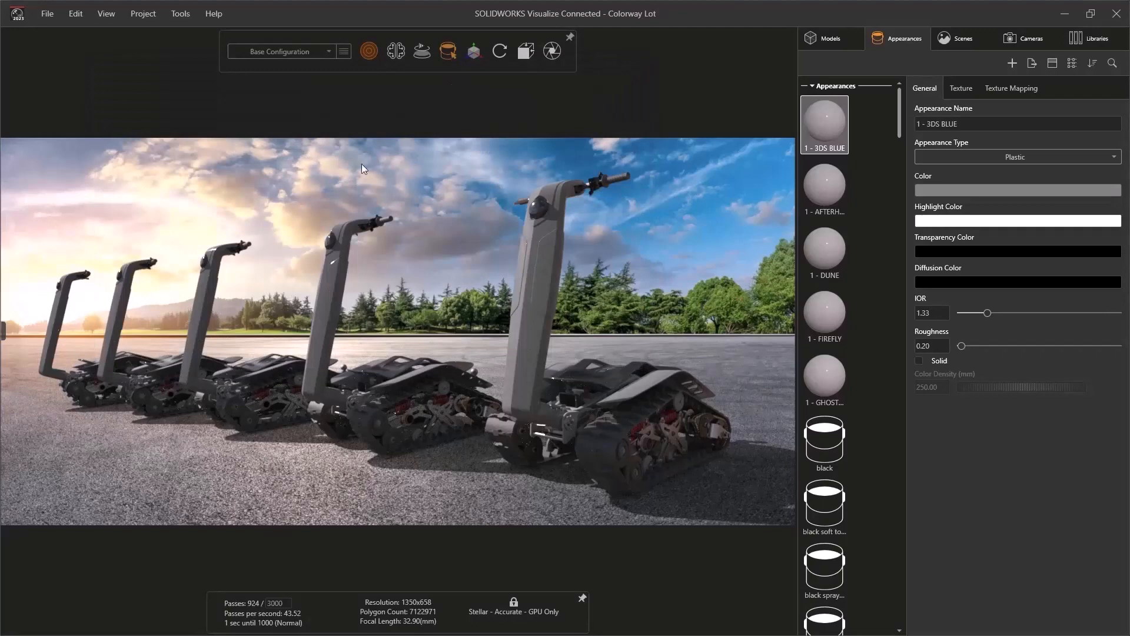
{"action": "left_click", "coordinate": [926, 189]}
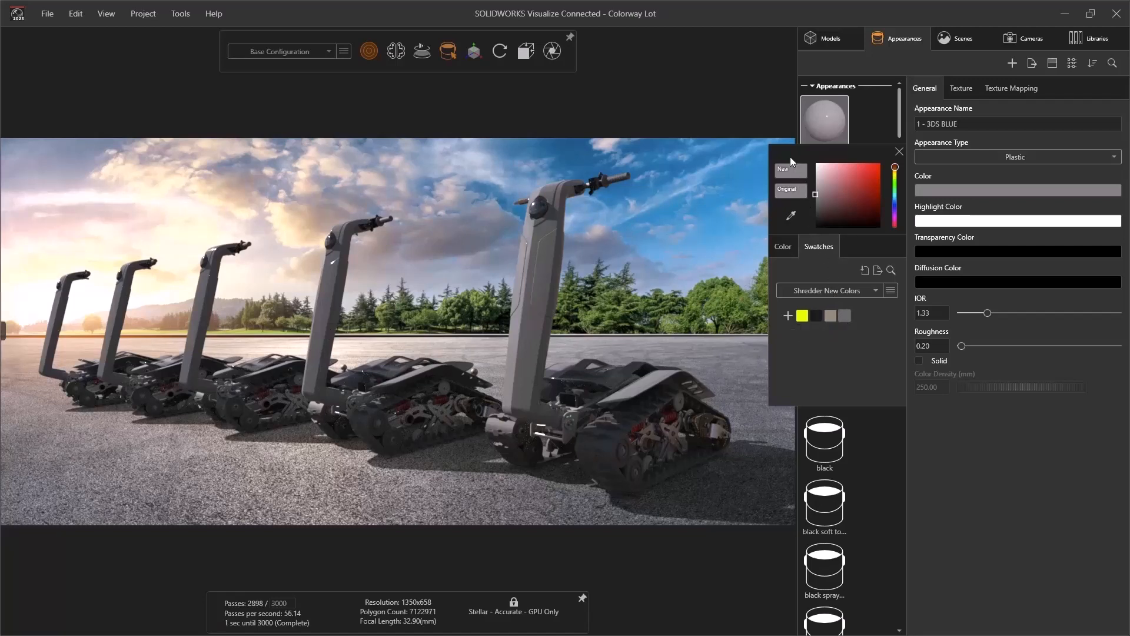
{"action": "left_click_drag", "start_coordinate": [789, 157], "coordinate": [727, 134]}
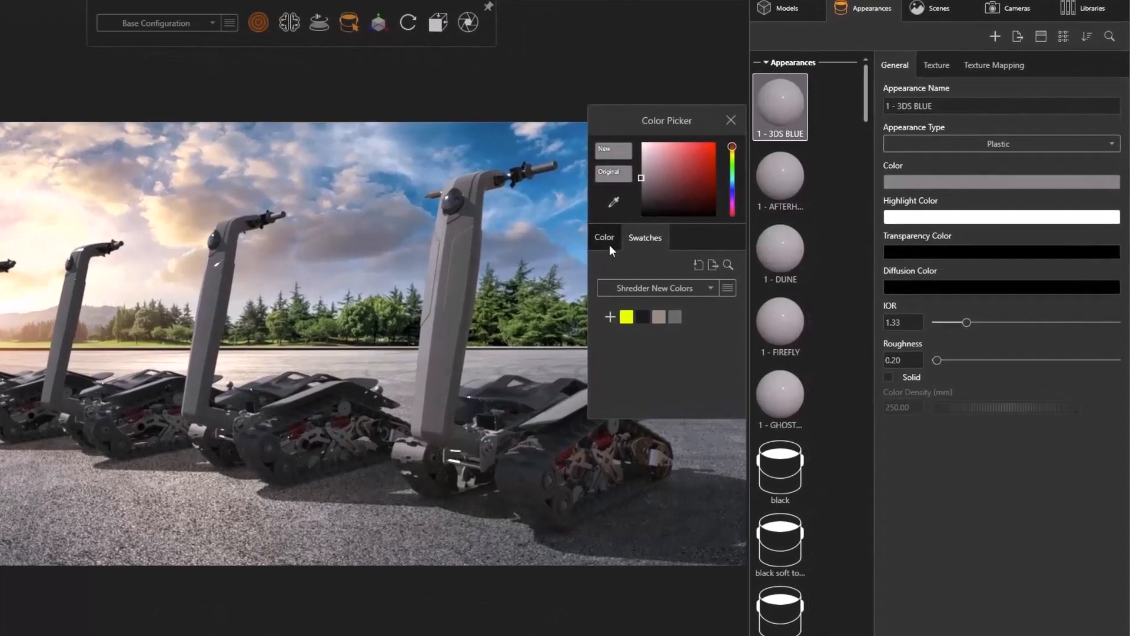
- Set the 1 - 3DS BLUE color to RGB 23, 133, 176 and show the available color modes
{"action": "left_click", "coordinate": [606, 239]}
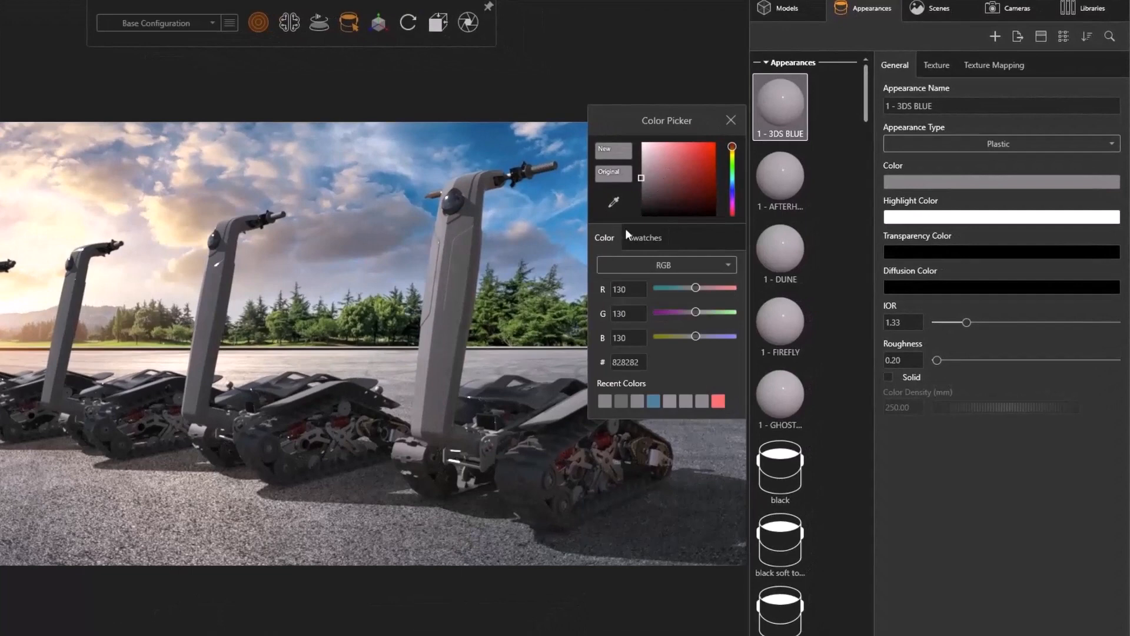
{"action": "mouse_move", "coordinate": [674, 189]}
{"action": "left_mouse_down"}
{"action": "mouse_move", "coordinate": [705, 165]}
{"action": "mouse_move", "coordinate": [731, 186]}
{"action": "left_mouse_up"}
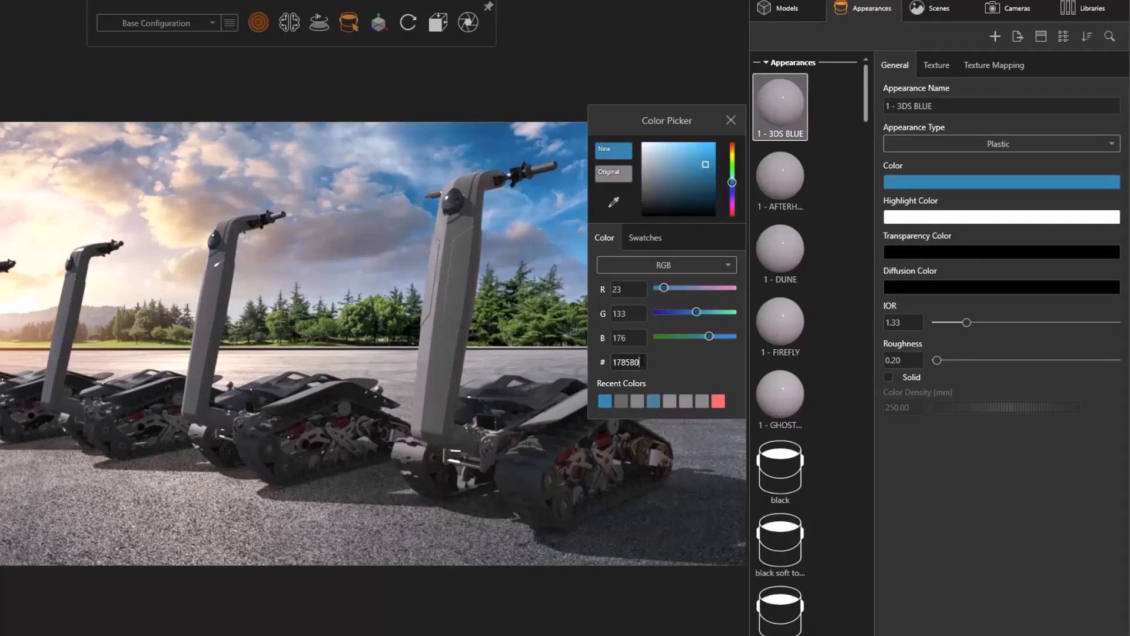
{"action": "left_click", "coordinate": [729, 265]}
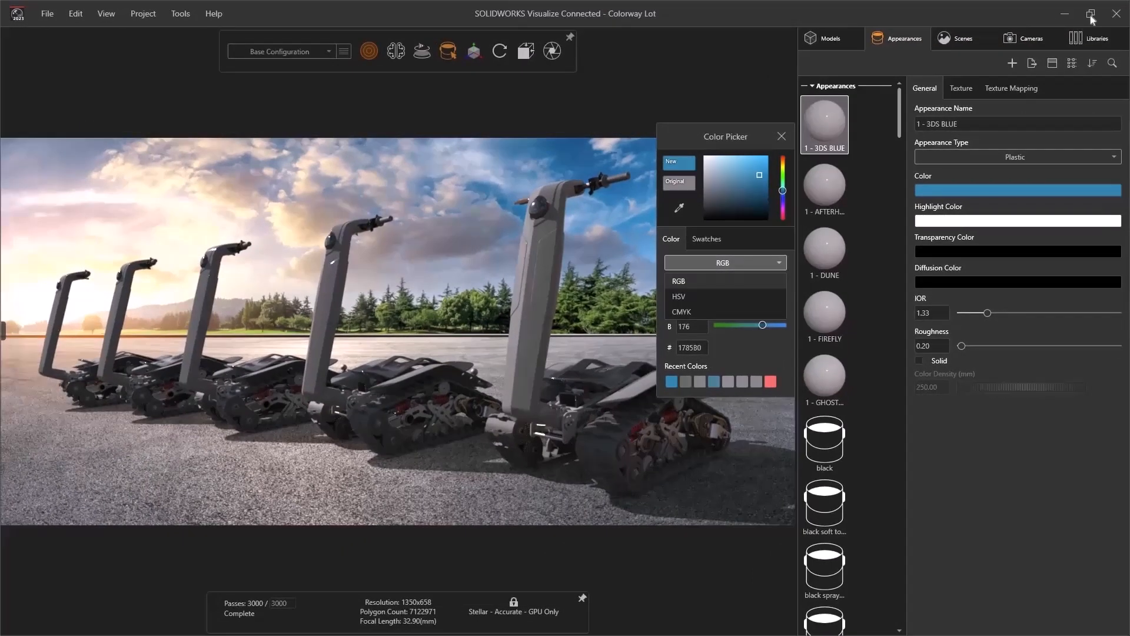
- Sample the blue of the 3DEXPERIENCE Works logo image with the eyedropper as the 1 - 3DS BLUE color, restoring and maximizing the window around it
{"action": "left_click", "coordinate": [1091, 15]}
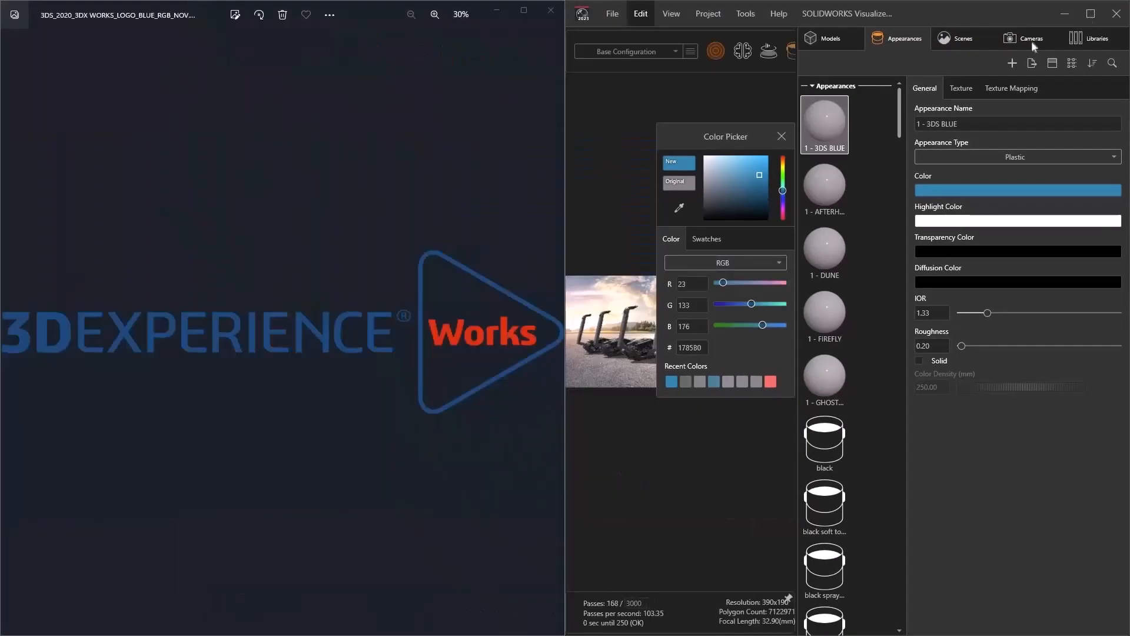
{"action": "left_click", "coordinate": [678, 207]}
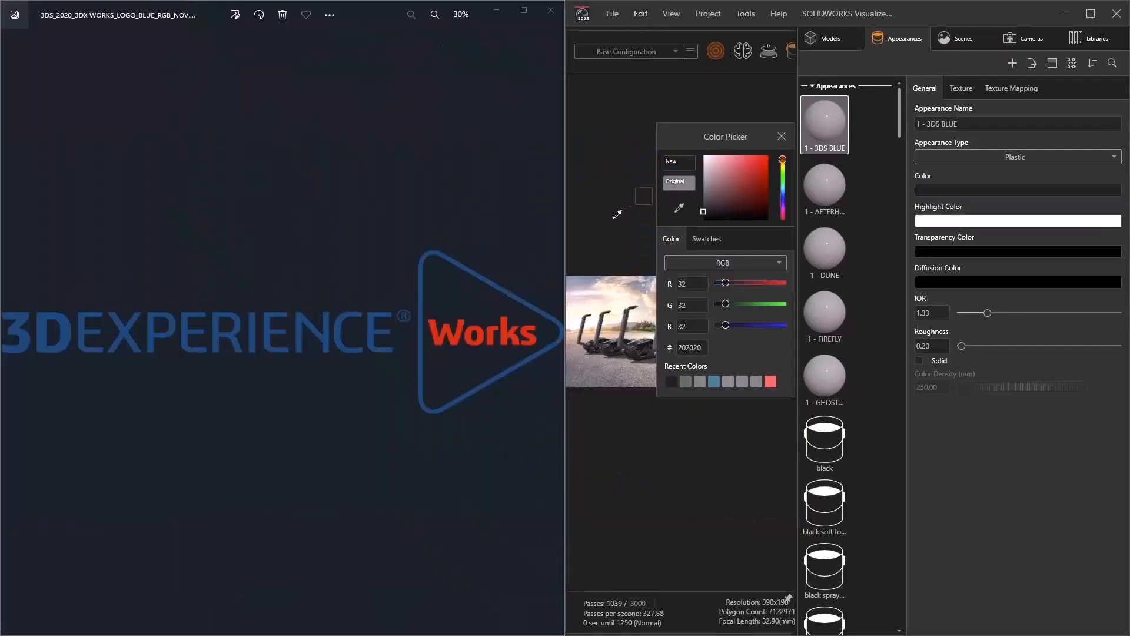
{"action": "left_click", "coordinate": [476, 267]}
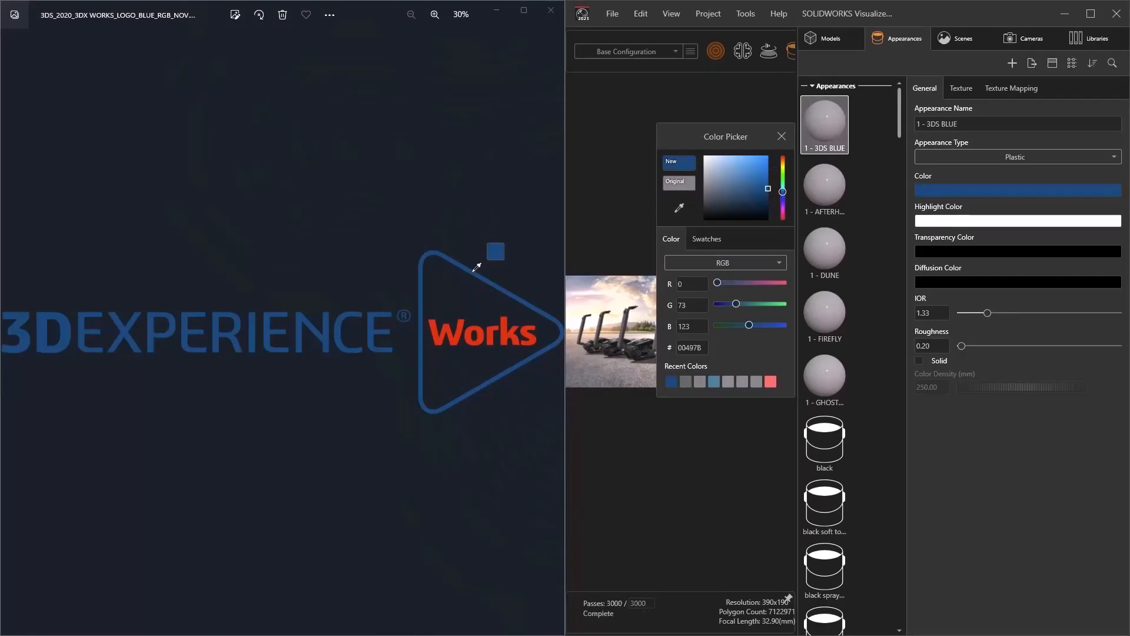
{"action": "left_click", "coordinate": [1091, 15]}
- Add the sampled blue as a new swatch in the Shredder New Colors palette
{"action": "left_click", "coordinate": [705, 239]}
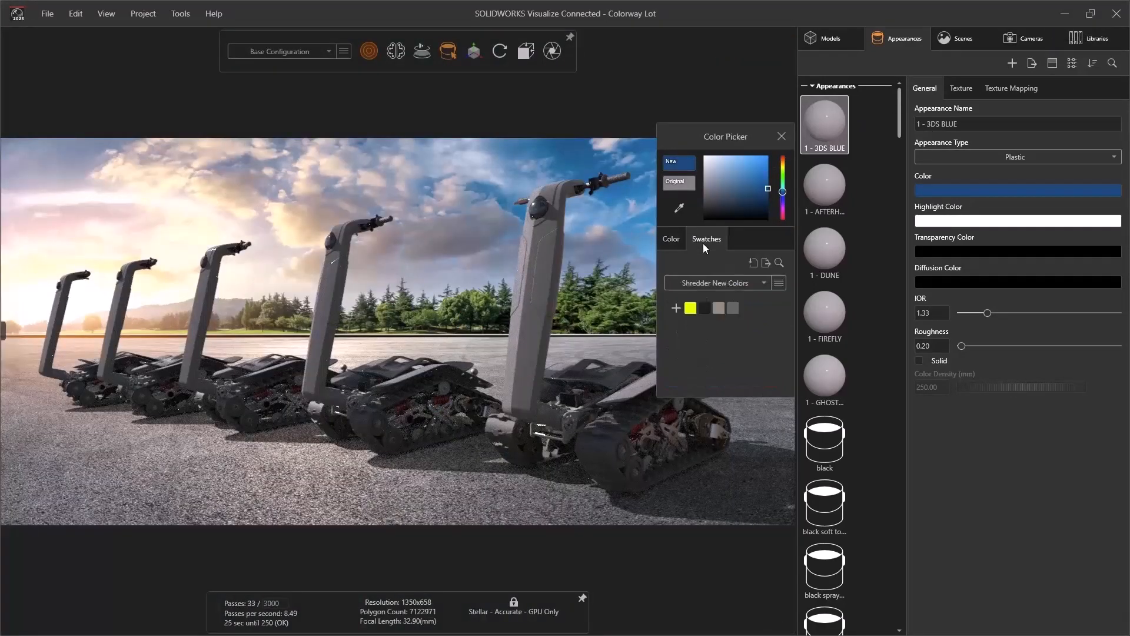
{"action": "left_click", "coordinate": [677, 309]}
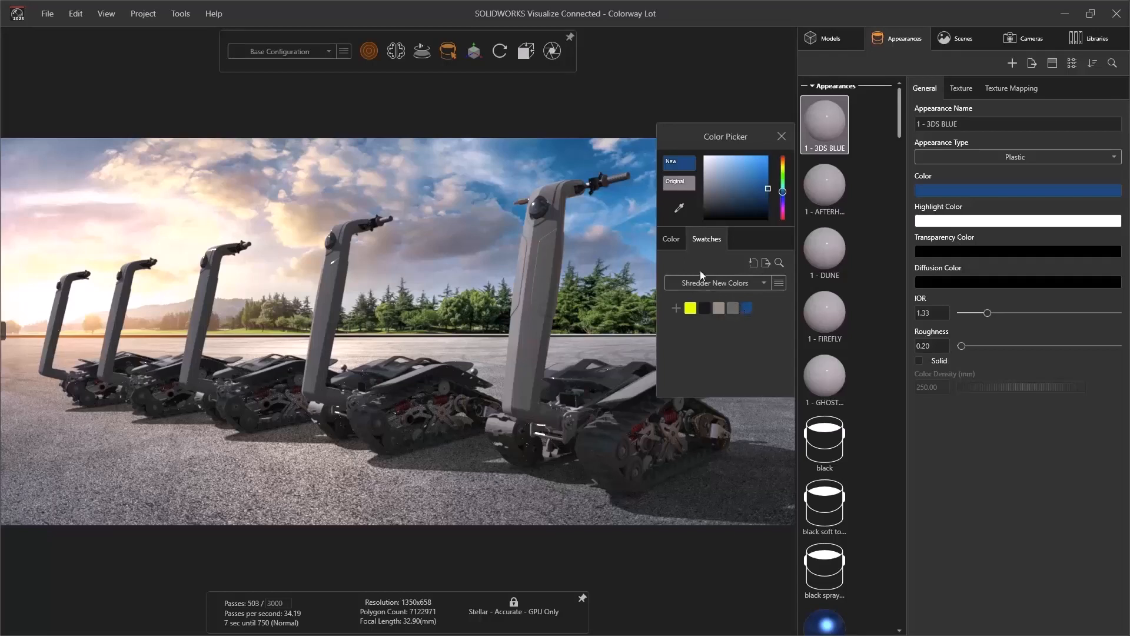
{"action": "left_click", "coordinate": [677, 246]}
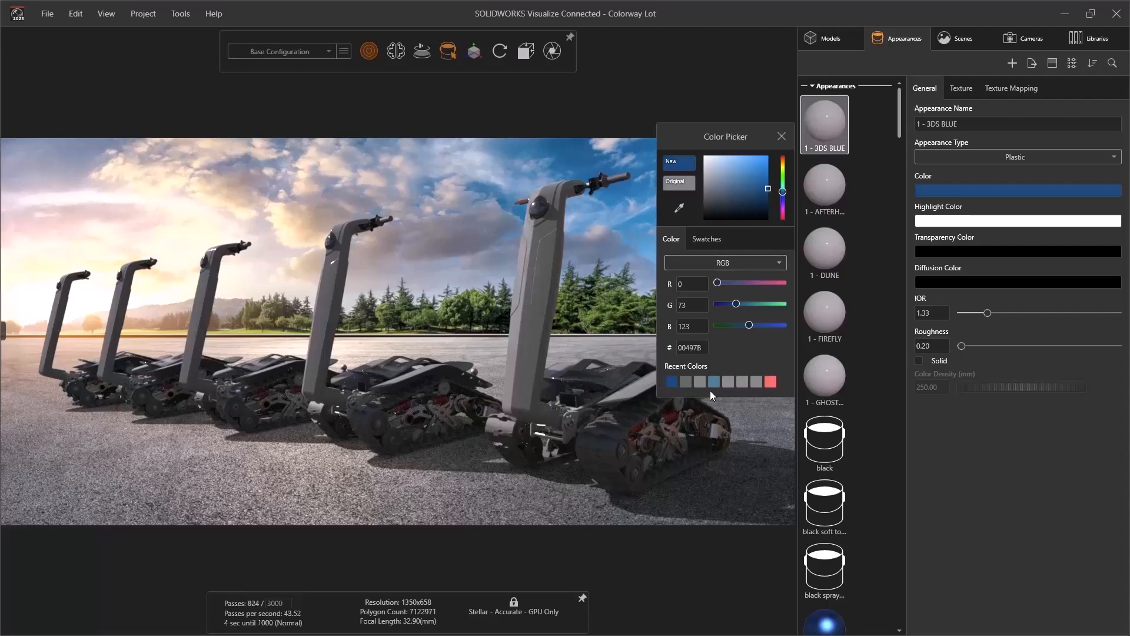
{"action": "left_click", "coordinate": [716, 245]}
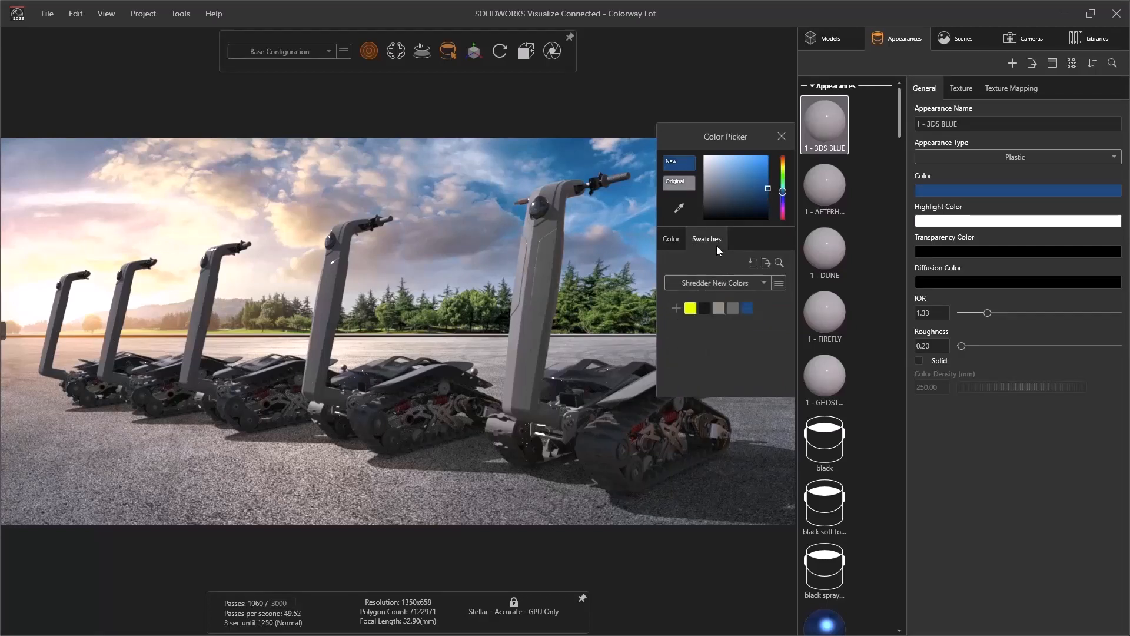
- Assign palette swatches: black to 1 - AFTERHOURS, beige to 1 - DUNE, yellow to 1 - FIREFLY and gray to 1 - GHOST SQUAD
{"action": "left_click", "coordinate": [831, 193]}
{"action": "left_click", "coordinate": [705, 307]}
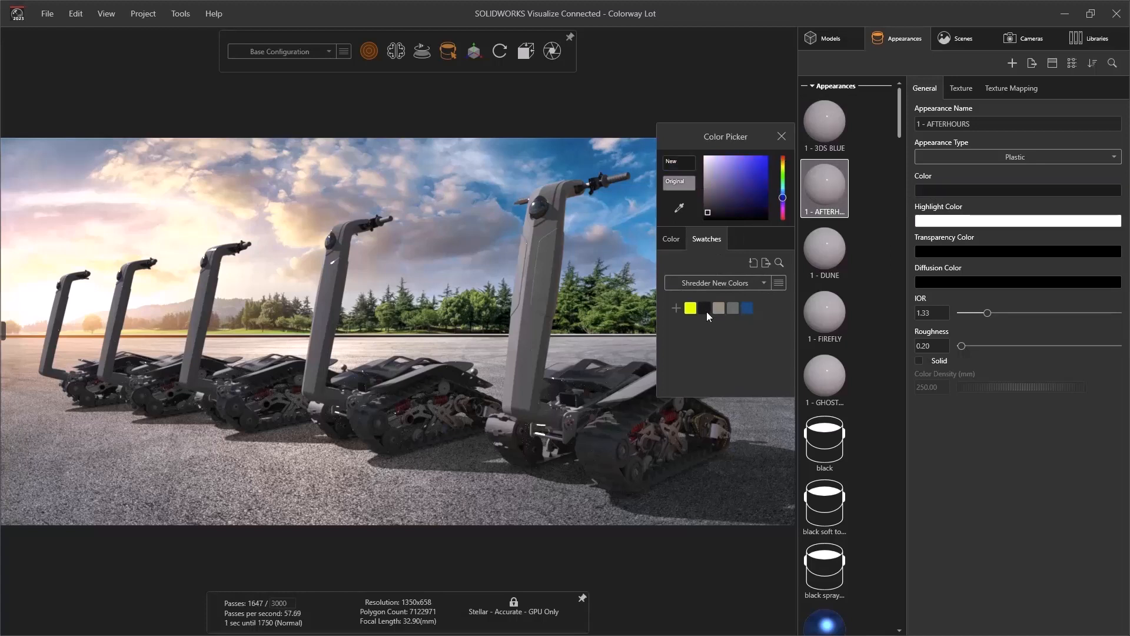
{"action": "left_click", "coordinate": [823, 253]}
{"action": "left_click", "coordinate": [718, 308]}
{"action": "left_click", "coordinate": [824, 307]}
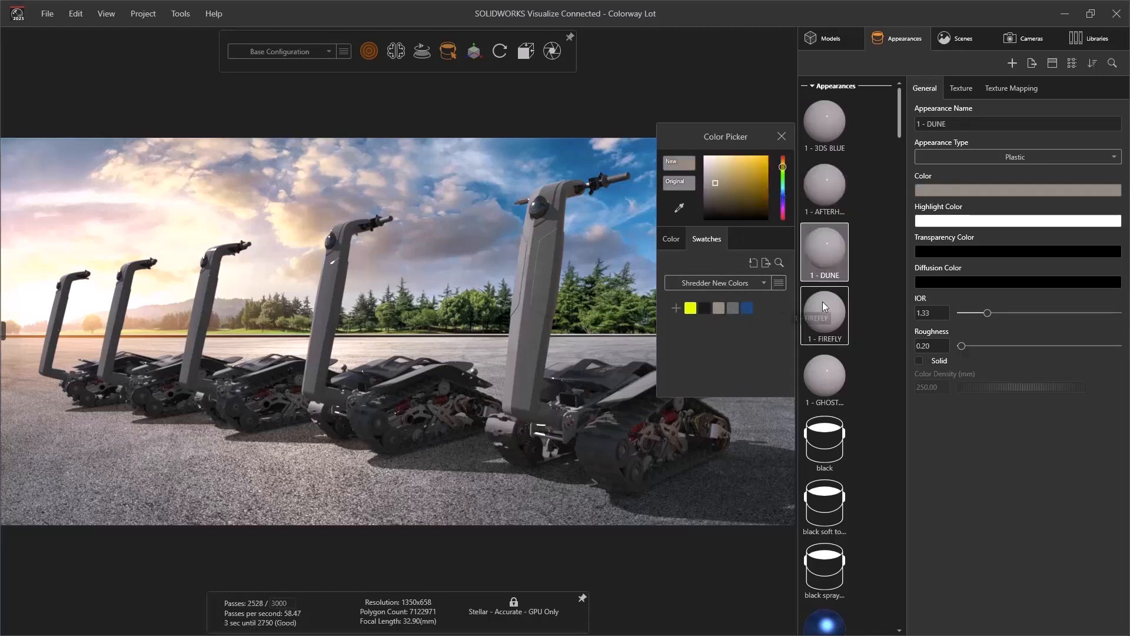
{"action": "left_click", "coordinate": [690, 307]}
{"action": "left_click", "coordinate": [824, 376]}
{"action": "left_click", "coordinate": [734, 310]}
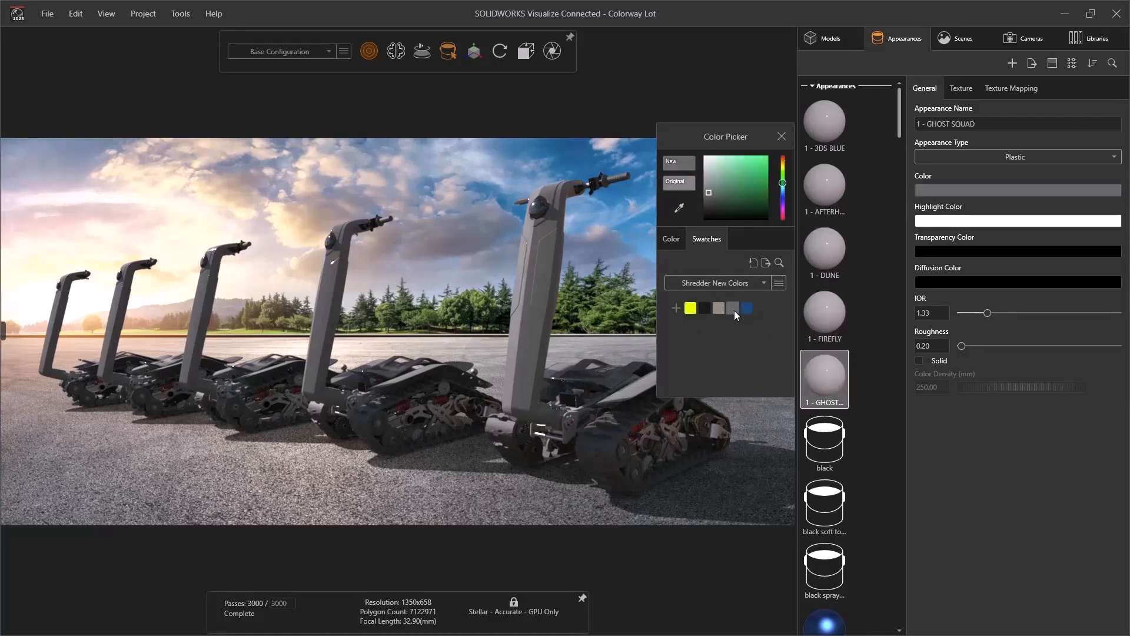
{"action": "left_click", "coordinate": [781, 136]}
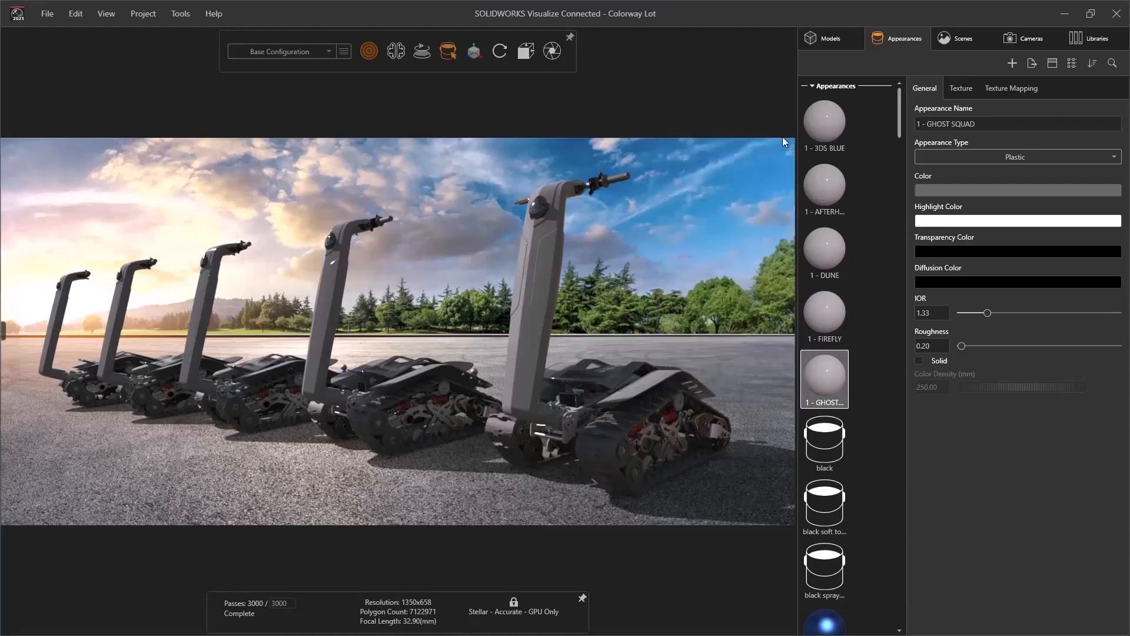
- Apply the appearances to the five Shredders from nearest to farthest: GHOST SQUAD, 3DS BLUE, DUNE, FIREFLY and AFTERHOURS
{"action": "left_click_drag", "start_coordinate": [819, 377], "coordinate": [544, 303]}
{"action": "left_click_drag", "start_coordinate": [823, 125], "coordinate": [338, 291]}
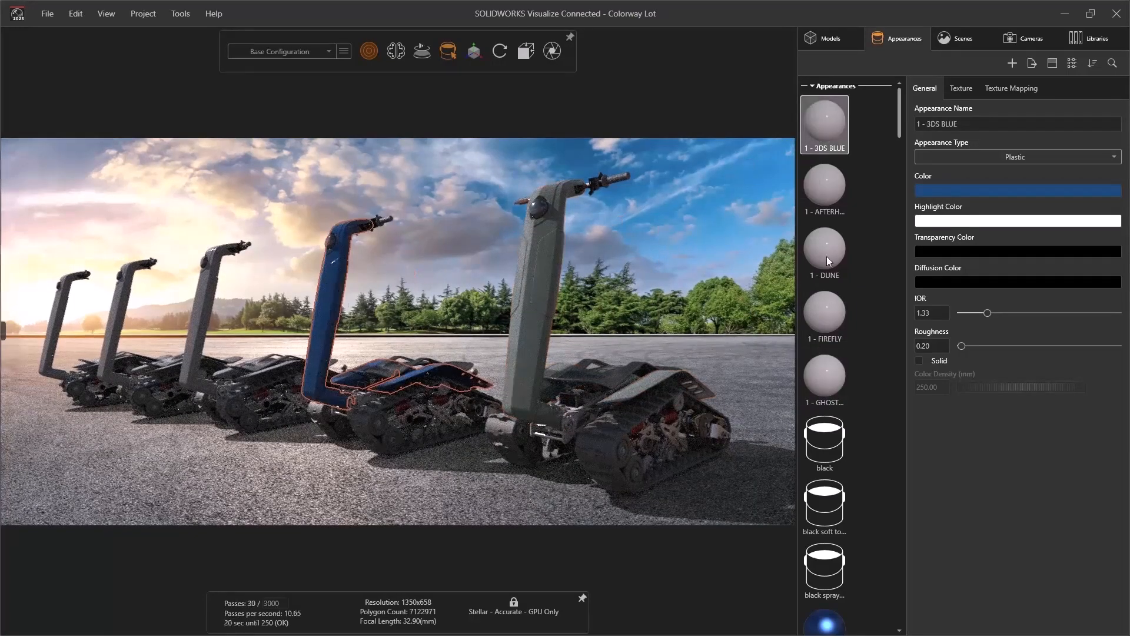
{"action": "left_click_drag", "start_coordinate": [824, 247], "coordinate": [195, 300]}
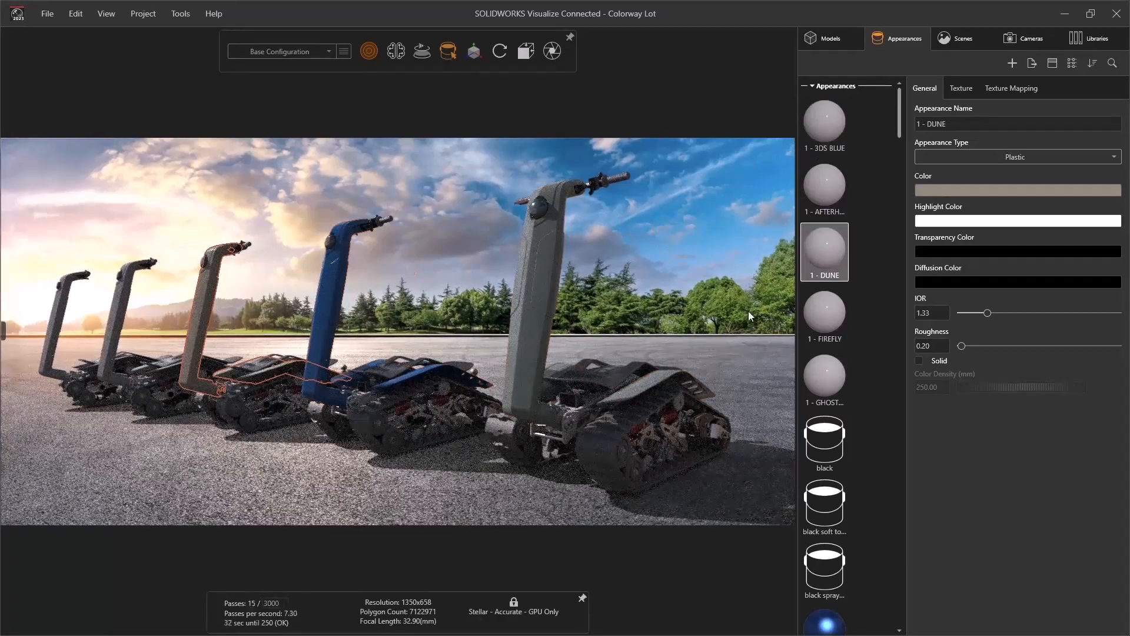
{"action": "left_click_drag", "start_coordinate": [824, 312], "coordinate": [109, 306]}
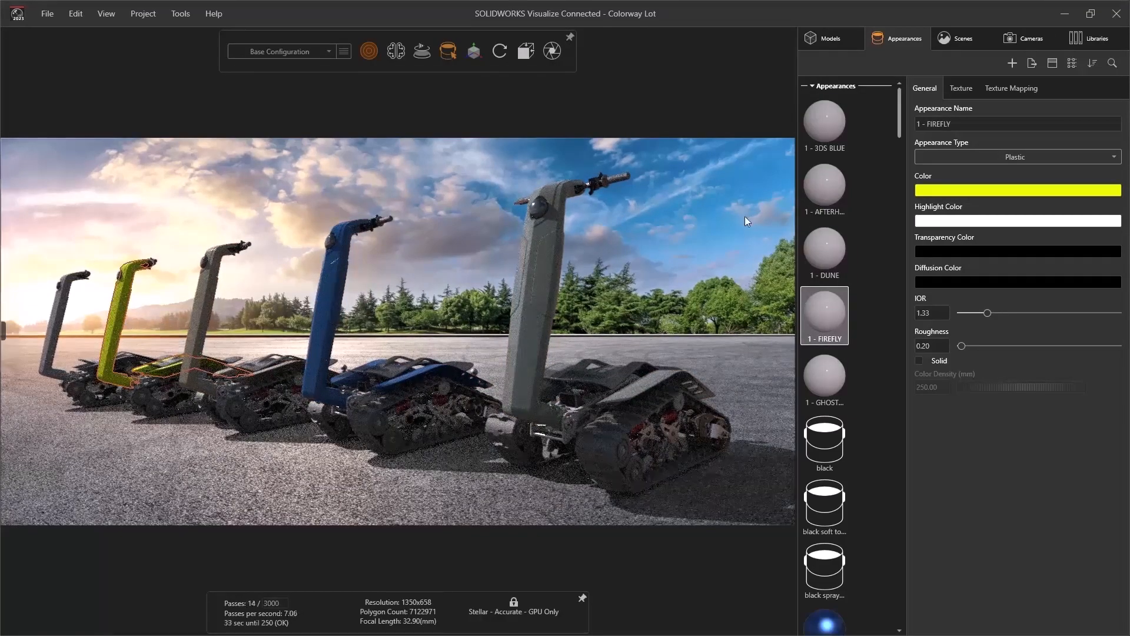
{"action": "left_click_drag", "start_coordinate": [824, 187], "coordinate": [93, 328]}
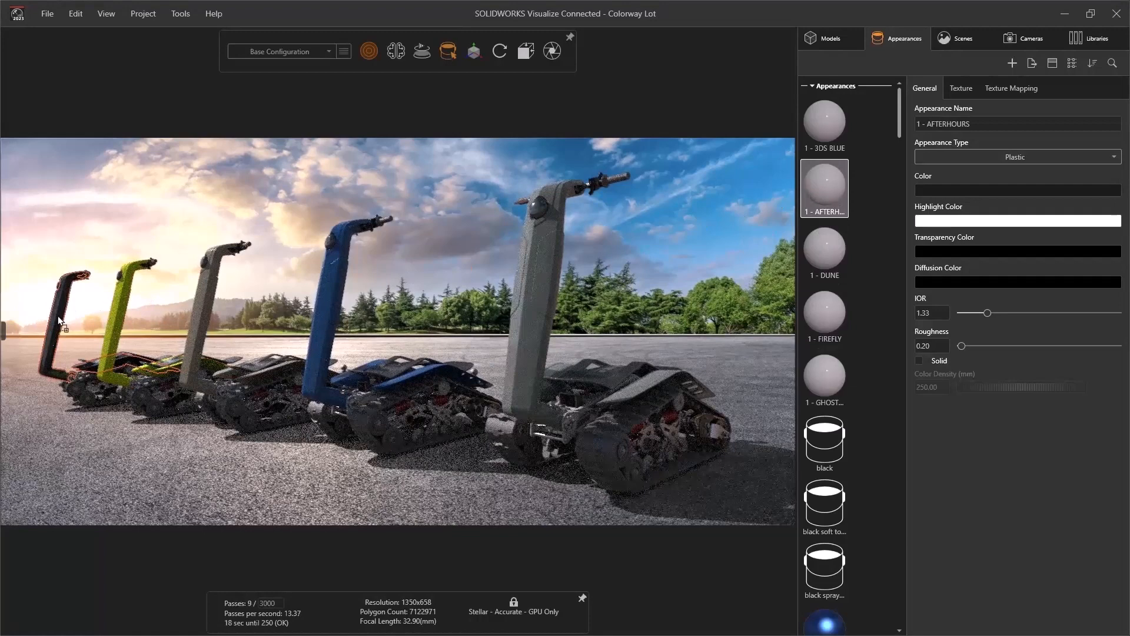
{"action": "left_click", "coordinate": [17, 408]}
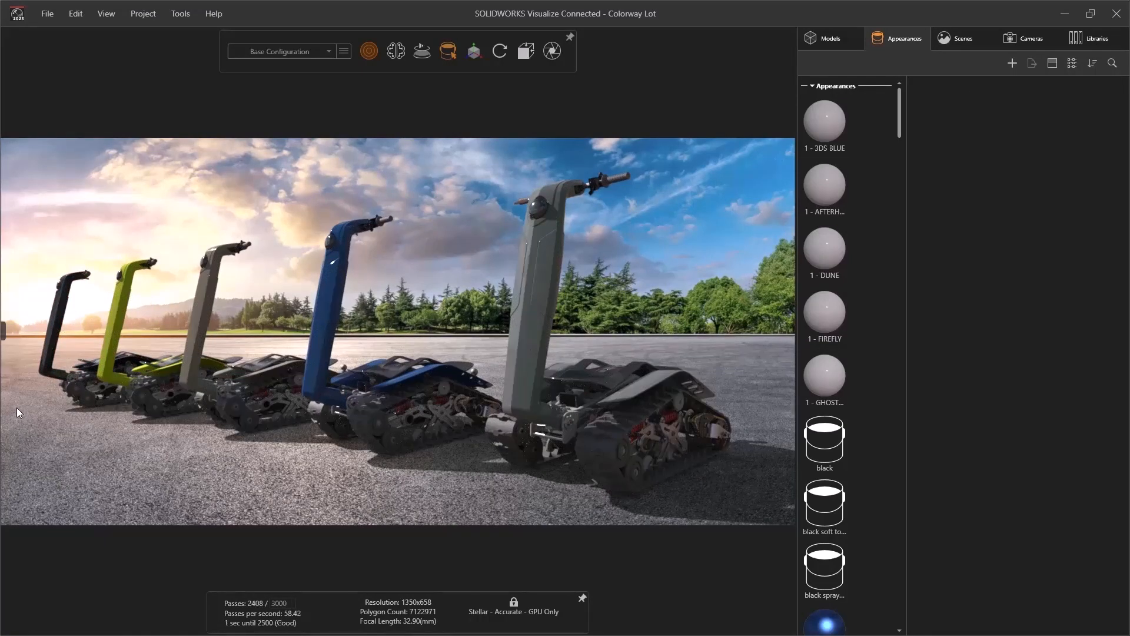
- Open the 3D Viewport settings in the program options
{"action": "left_click", "coordinate": [175, 14]}
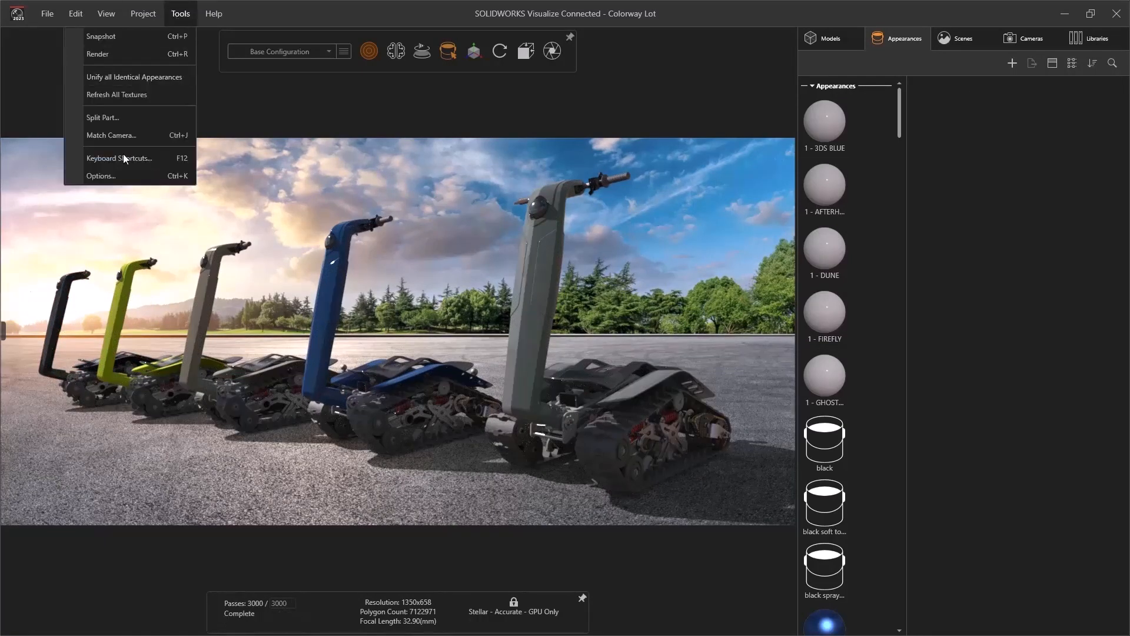
{"action": "left_click", "coordinate": [101, 176]}
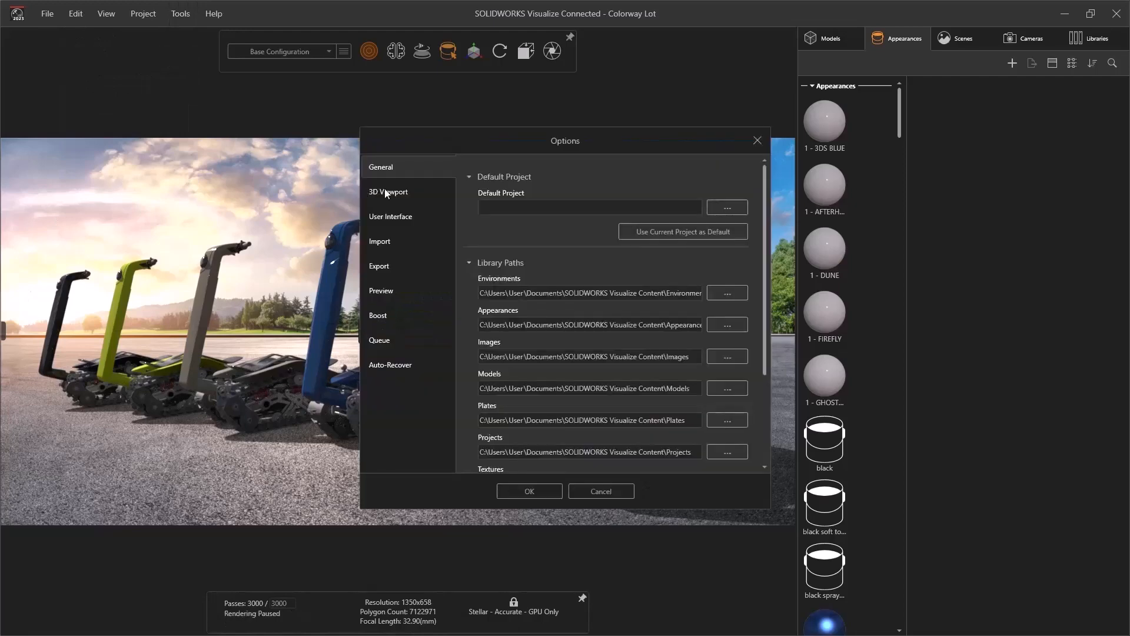
{"action": "left_click", "coordinate": [412, 192]}
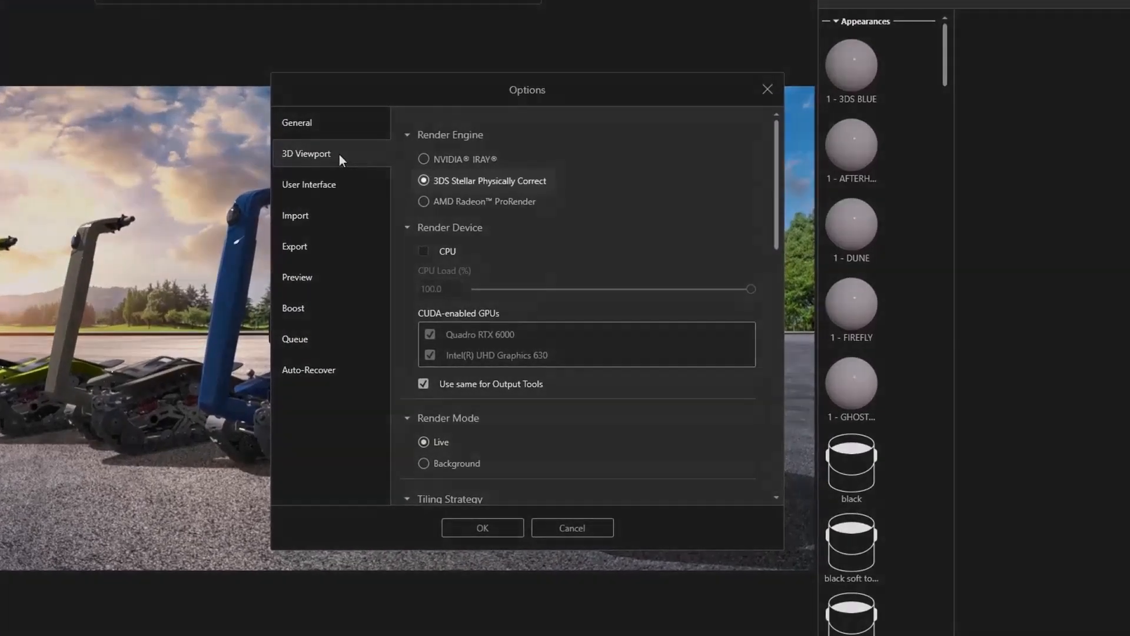